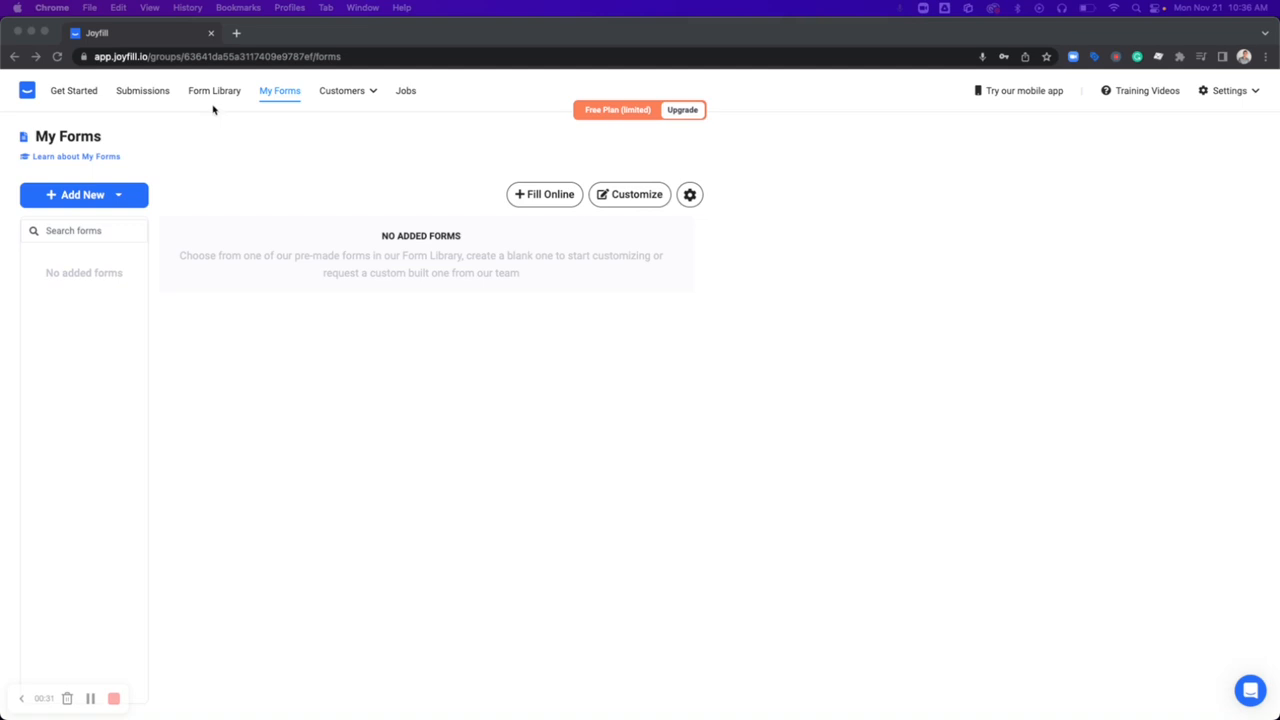
Create a new blank form and dismiss the notices about changes affecting its submissions.
{"action": "left_click", "coordinate": [186, 199]}
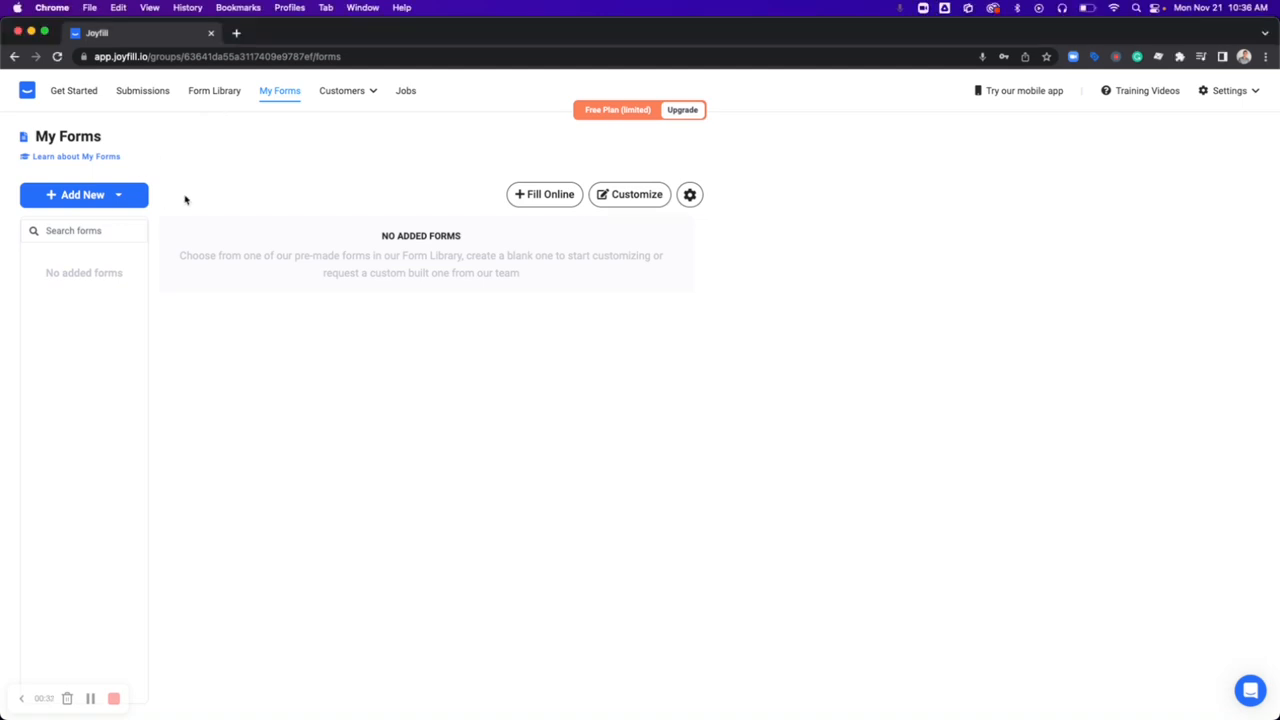
{"action": "left_click", "coordinate": [113, 200]}
{"action": "left_click", "coordinate": [290, 121]}
{"action": "left_click", "coordinate": [119, 197]}
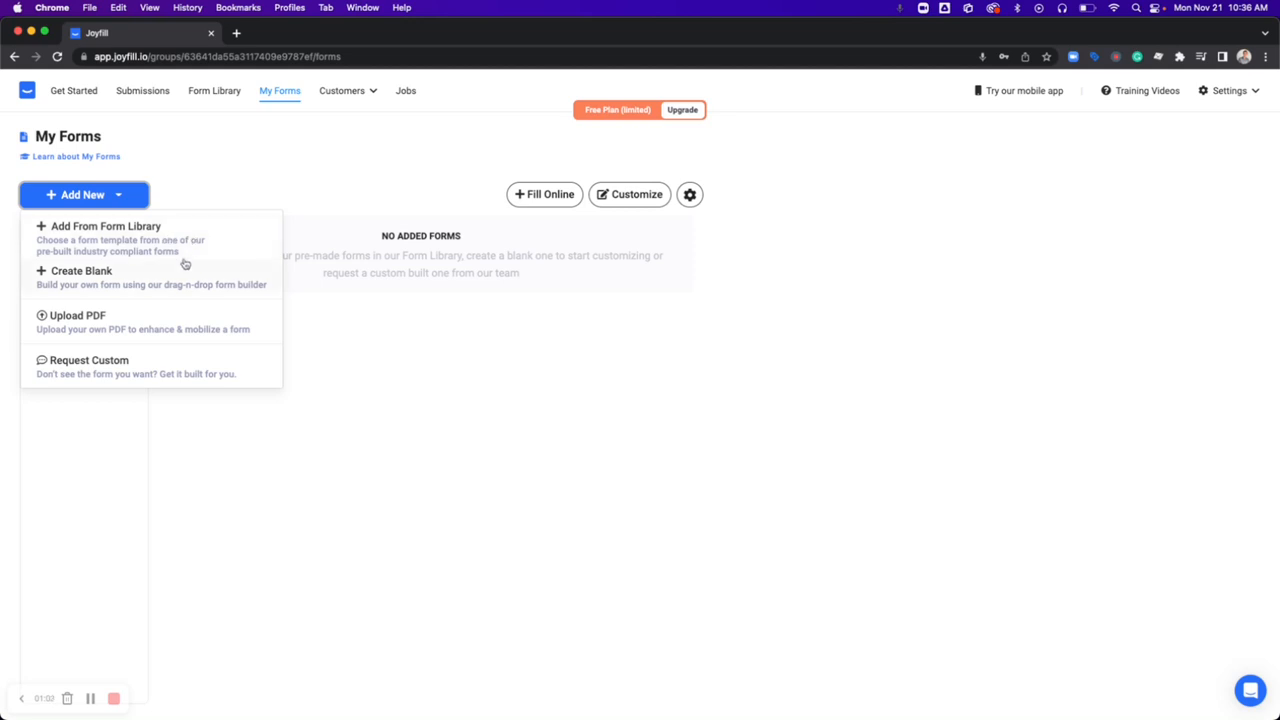
{"action": "left_click", "coordinate": [87, 273]}
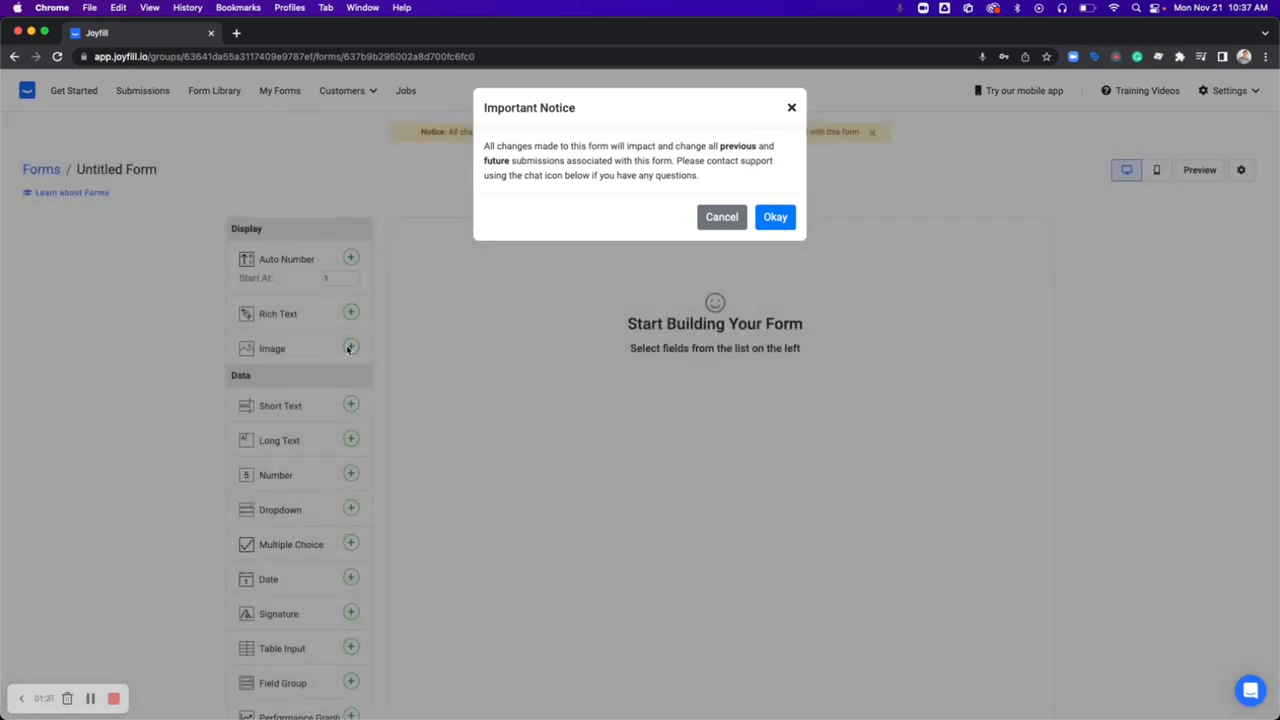
{"action": "left_click", "coordinate": [775, 217]}
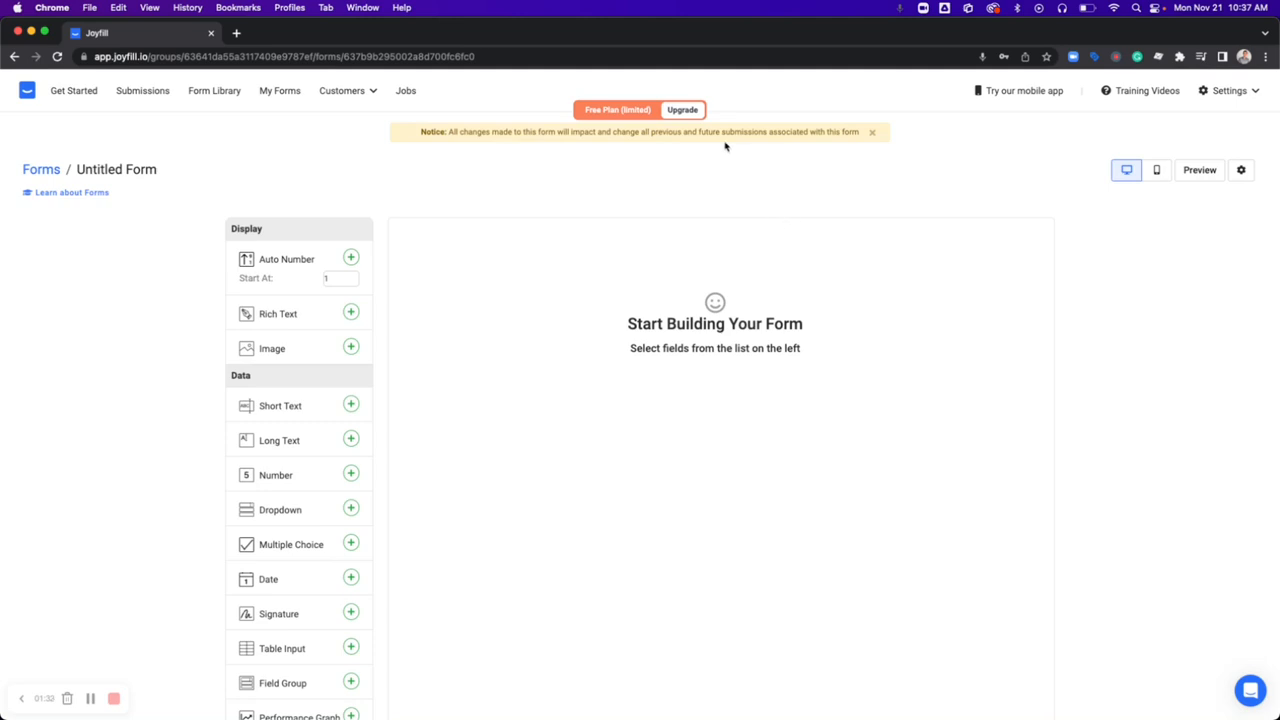
{"action": "left_click", "coordinate": [872, 132]}
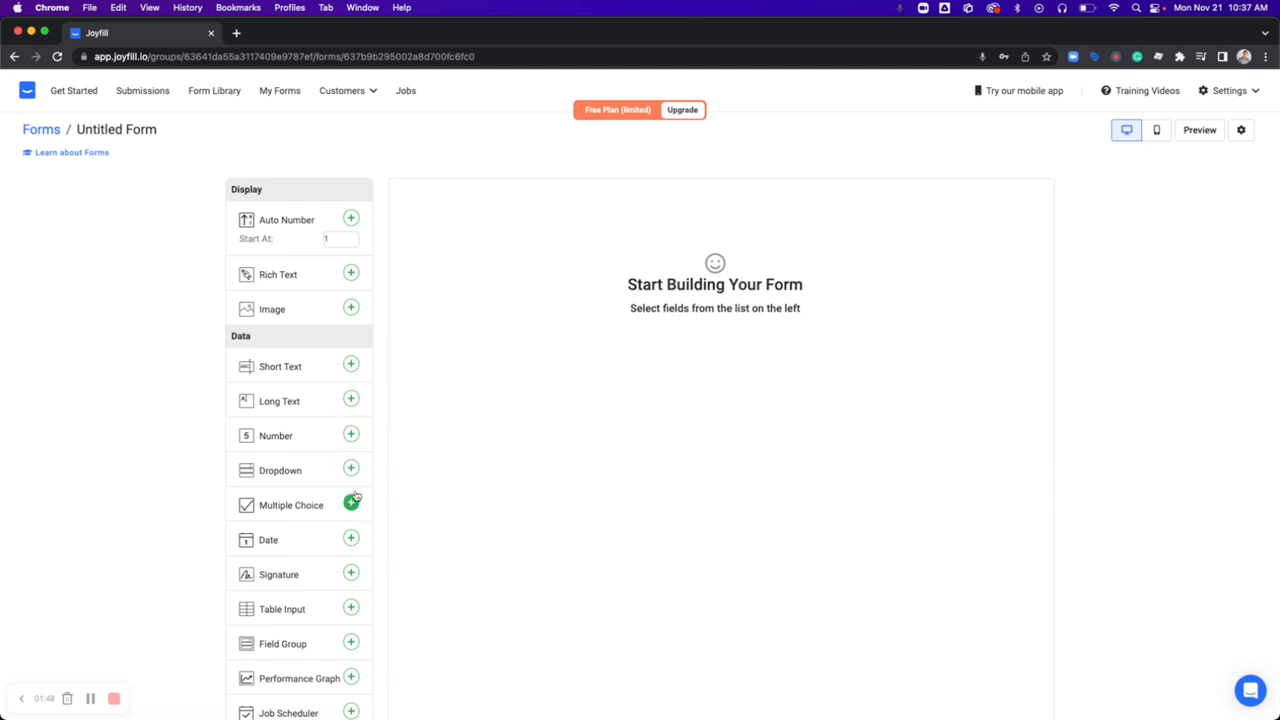
Set the form's title to "My Form" in the form settings.
{"action": "scroll", "coordinate": [760, 384], "scroll_direction": "down", "scroll_amount": 2}
{"action": "scroll", "coordinate": [760, 385], "scroll_direction": "up", "scroll_amount": 2}
{"action": "left_click", "coordinate": [1241, 131]}
{"action": "left_click_drag", "start_coordinate": [1210, 173], "coordinate": [1141, 172]}
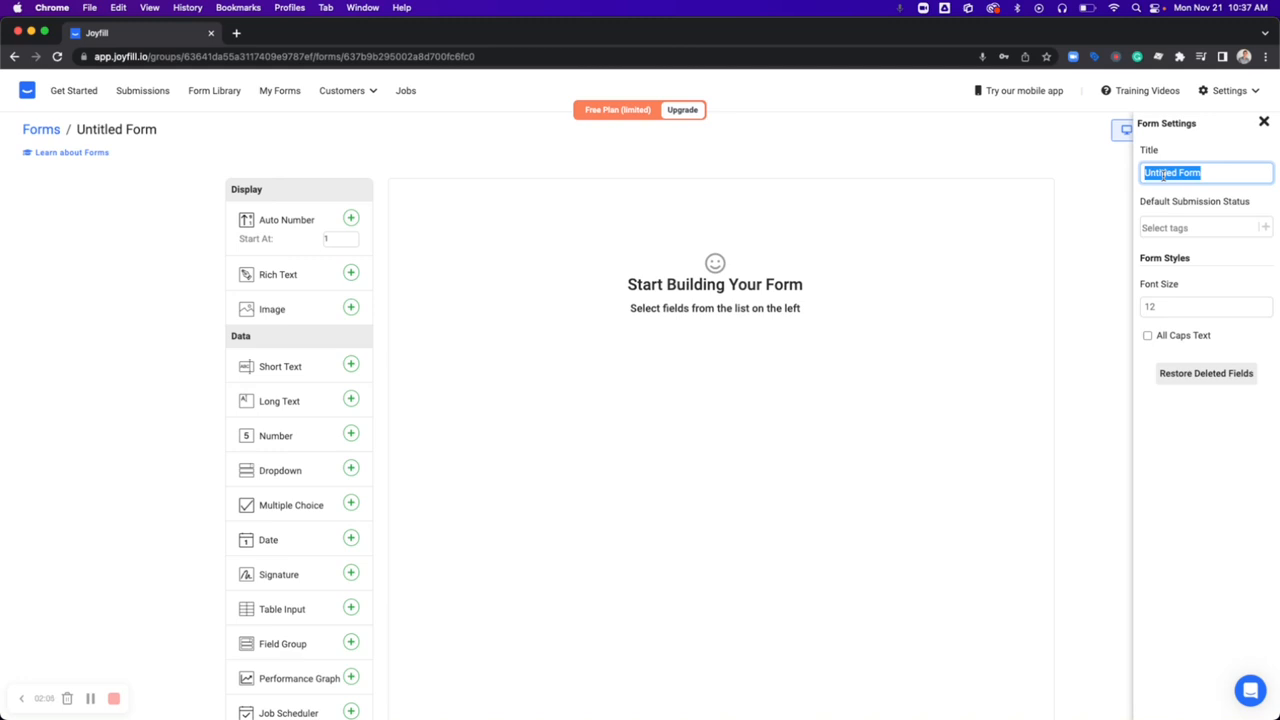
{"action": "type", "text": "My"}
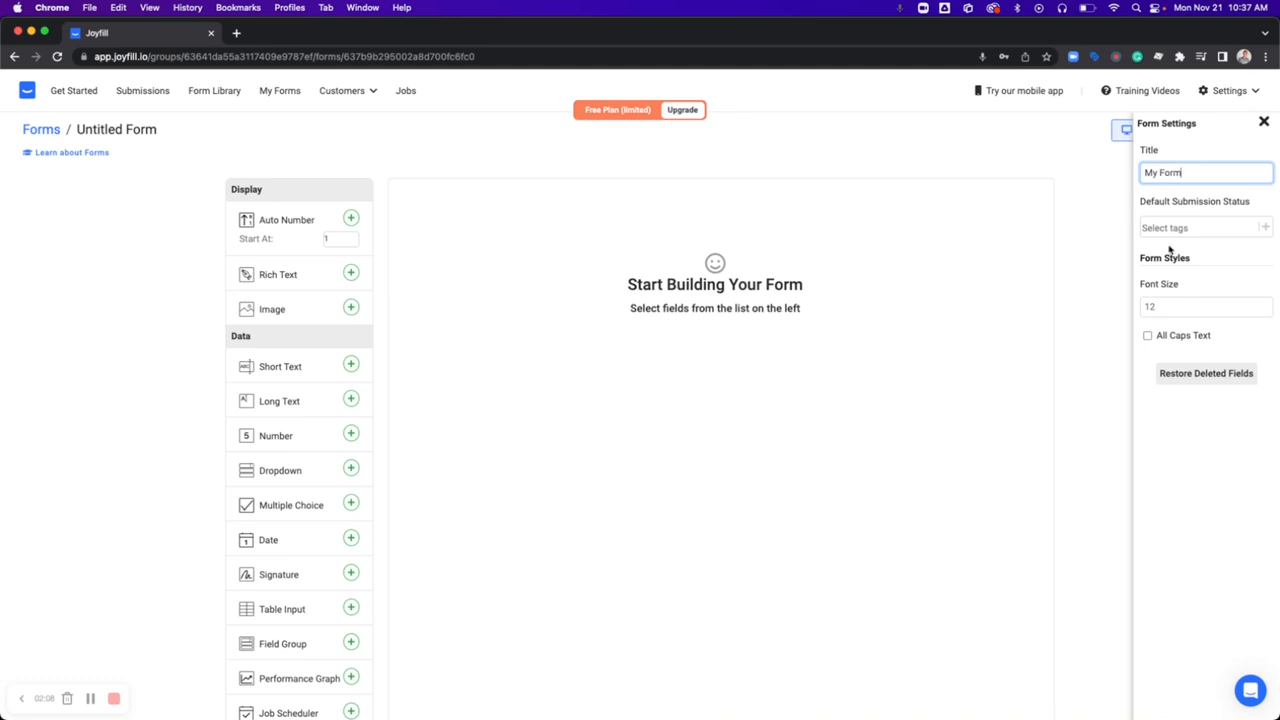
{"action": "left_click", "coordinate": [1184, 479]}
{"action": "left_click", "coordinate": [1263, 122]}
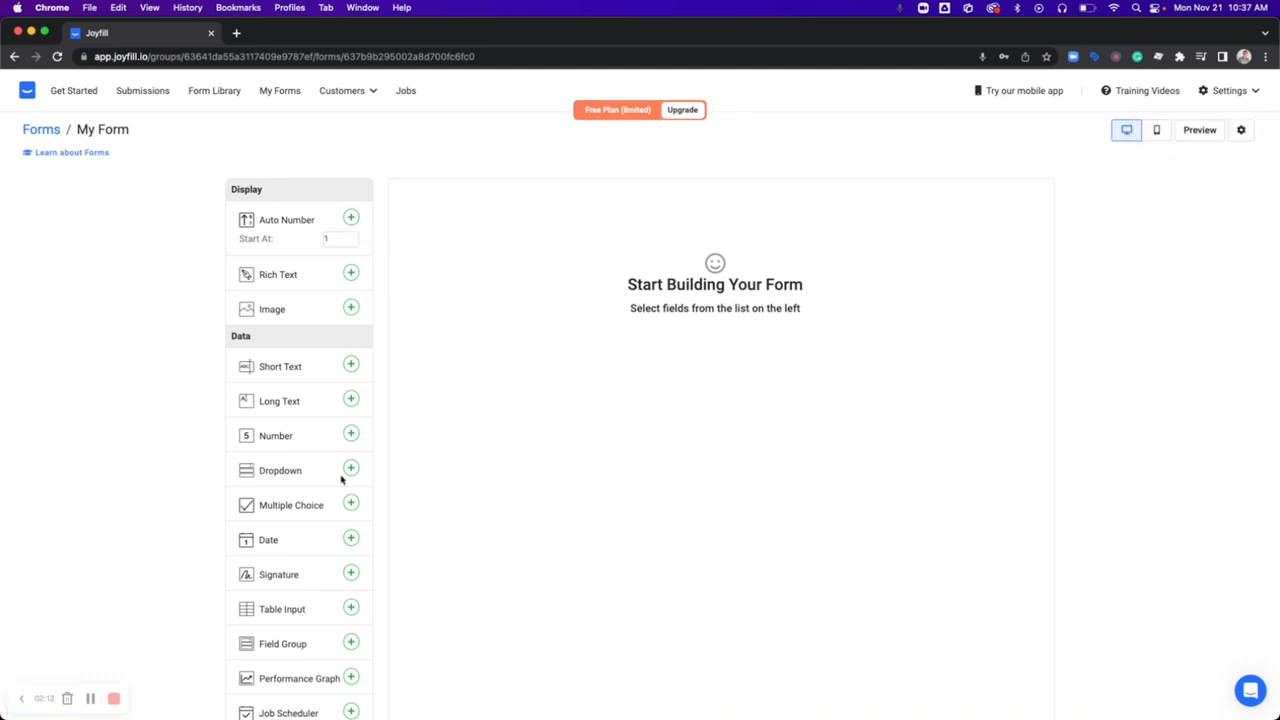
Add a Rich Text field and an Image field to the empty form.
{"action": "scroll", "coordinate": [351, 329], "scroll_direction": "down", "scroll_amount": 3}
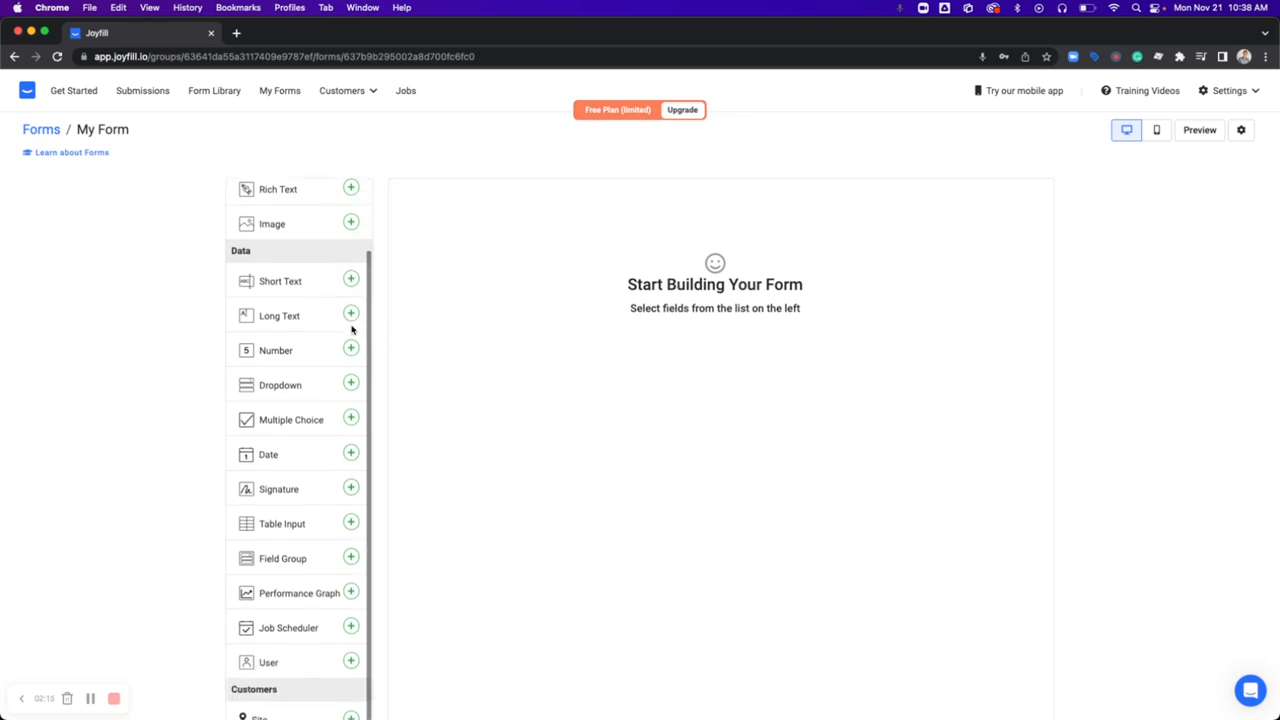
{"action": "scroll", "coordinate": [351, 331], "scroll_direction": "down", "scroll_amount": 1}
{"action": "scroll", "coordinate": [346, 380], "scroll_direction": "up", "scroll_amount": 2}
{"action": "scroll", "coordinate": [346, 382], "scroll_direction": "up", "scroll_amount": 1}
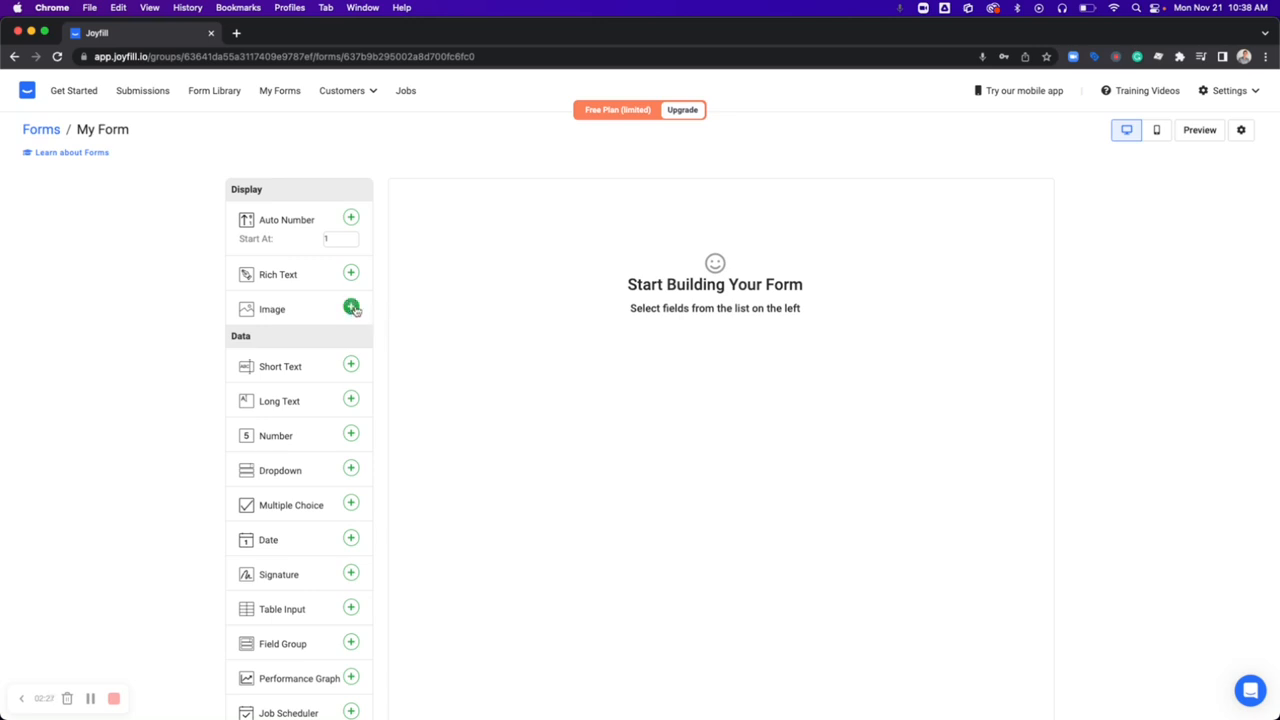
{"action": "left_click", "coordinate": [351, 274]}
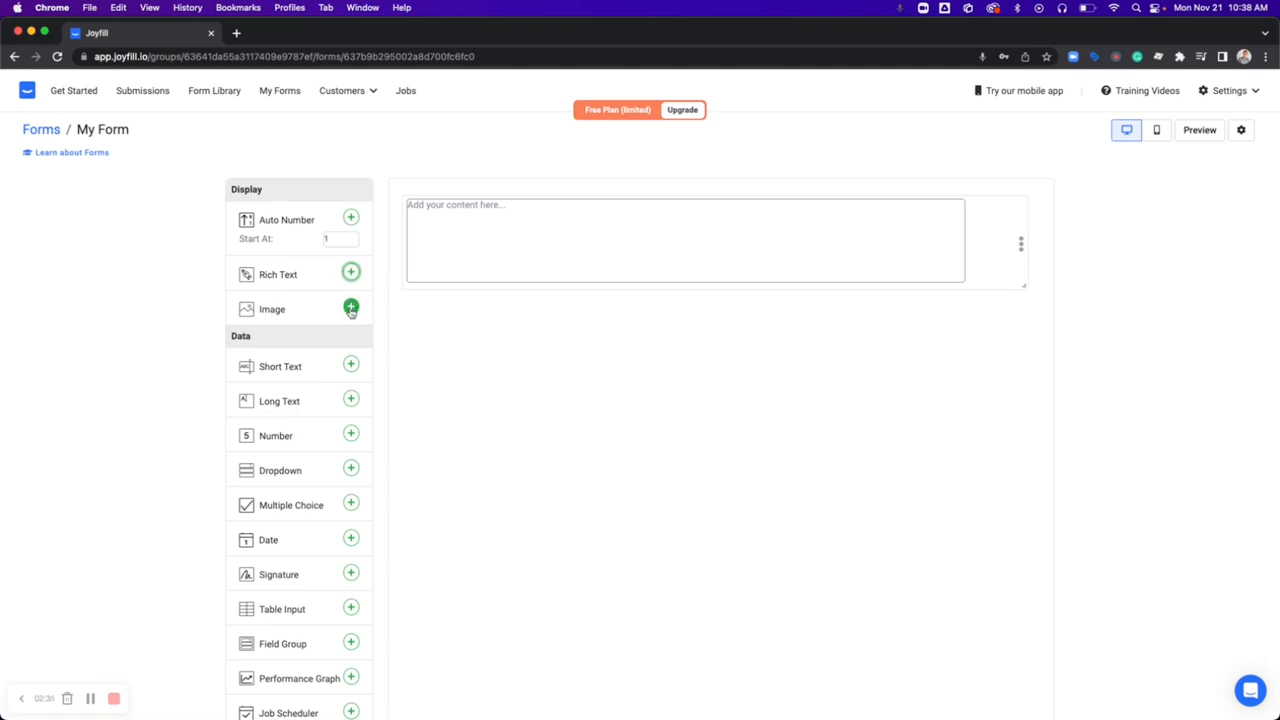
{"action": "left_click", "coordinate": [351, 307]}
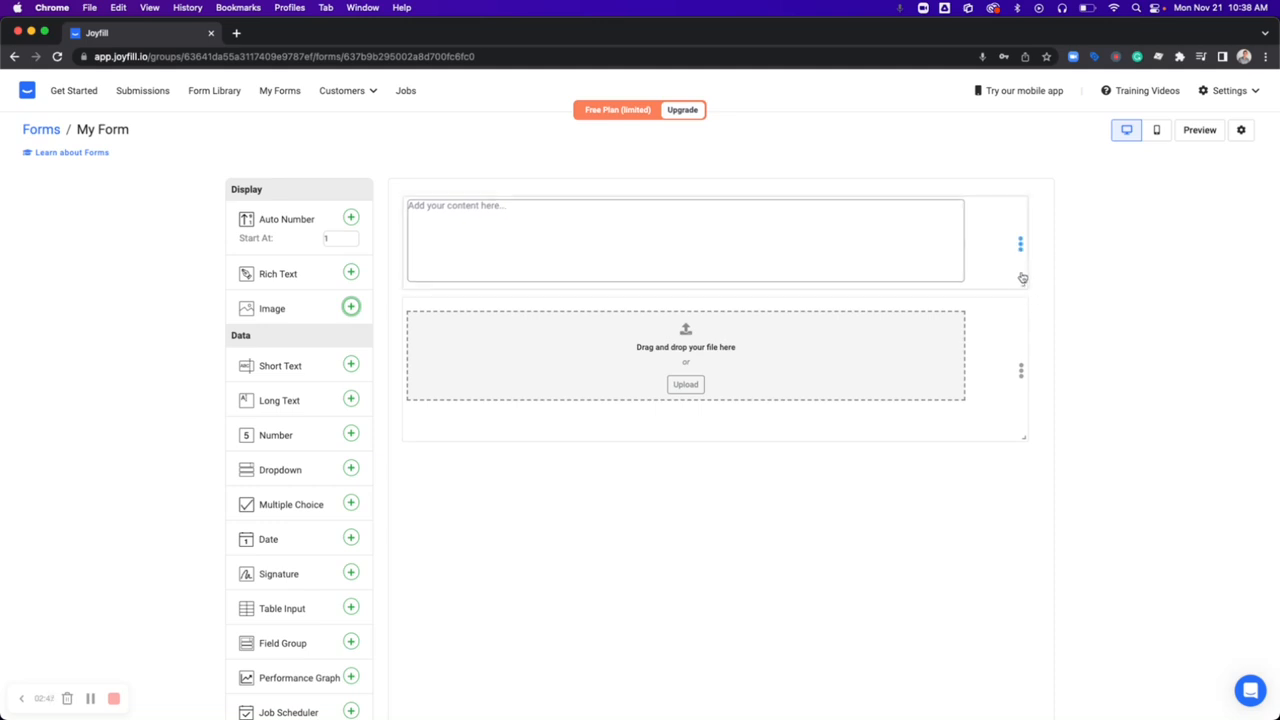
Narrow the rich text and image fields and place the image field beside the rich text field in one row.
{"action": "left_click_drag", "start_coordinate": [1024, 288], "coordinate": [868, 281]}
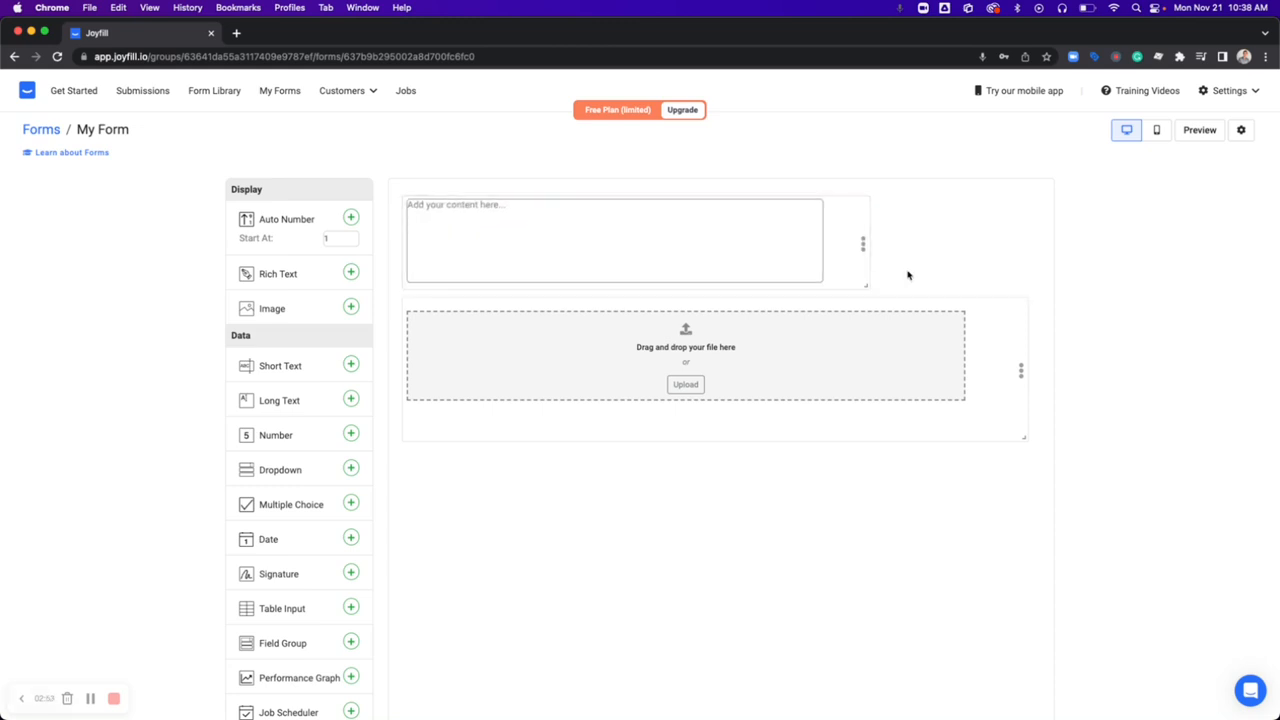
{"action": "left_click_drag", "start_coordinate": [1024, 439], "coordinate": [509, 411]}
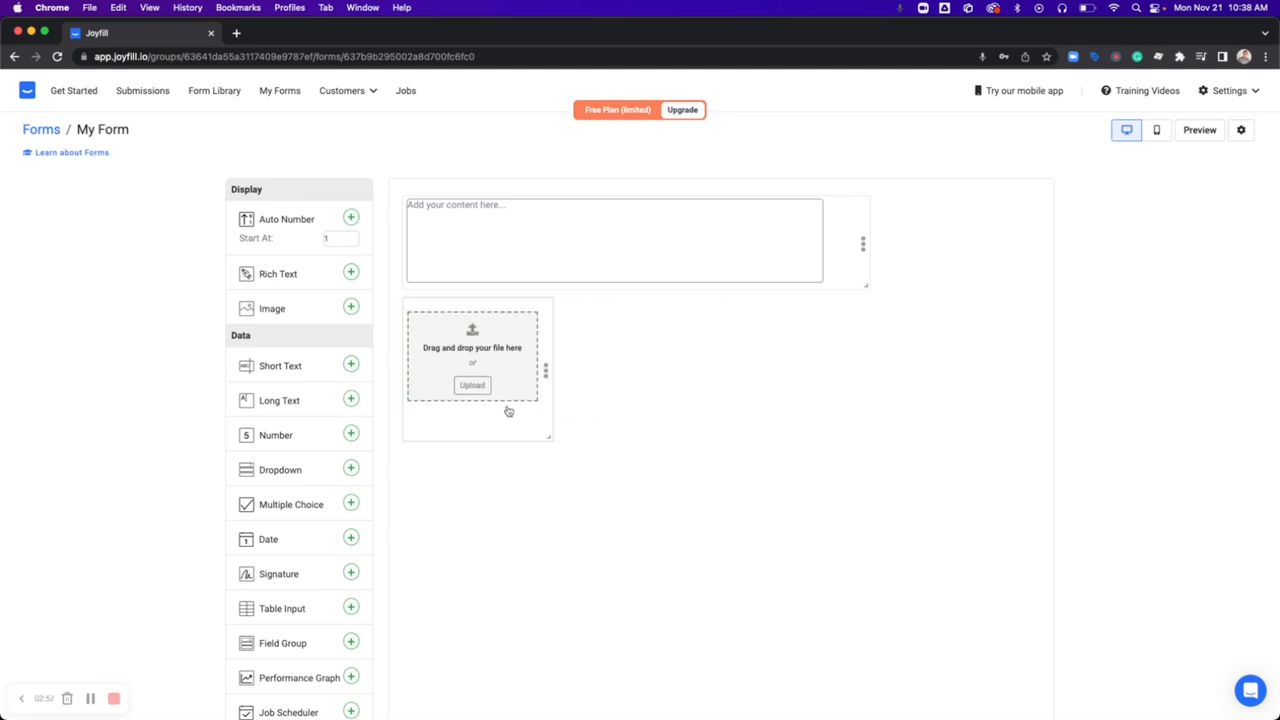
{"action": "left_click_drag", "start_coordinate": [545, 371], "coordinate": [1034, 297]}
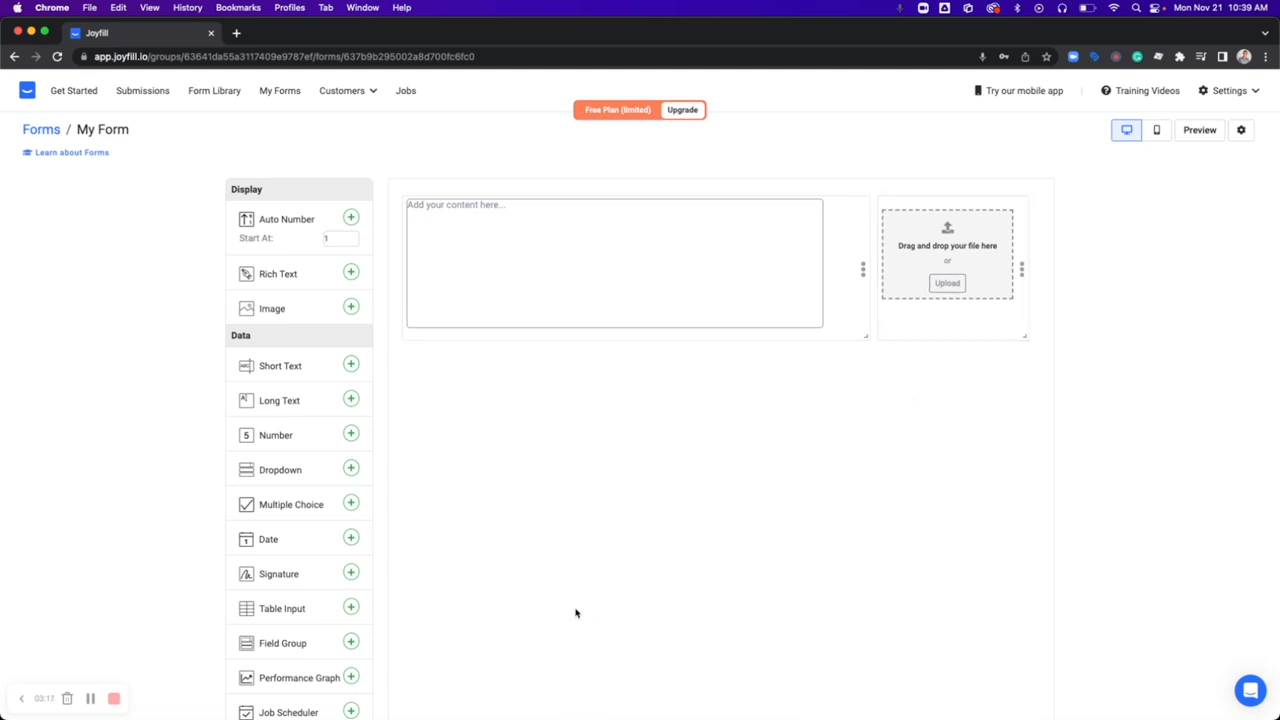
Enter the heading "My Custom Form" in the rich text field.
{"action": "left_click", "coordinate": [487, 227]}
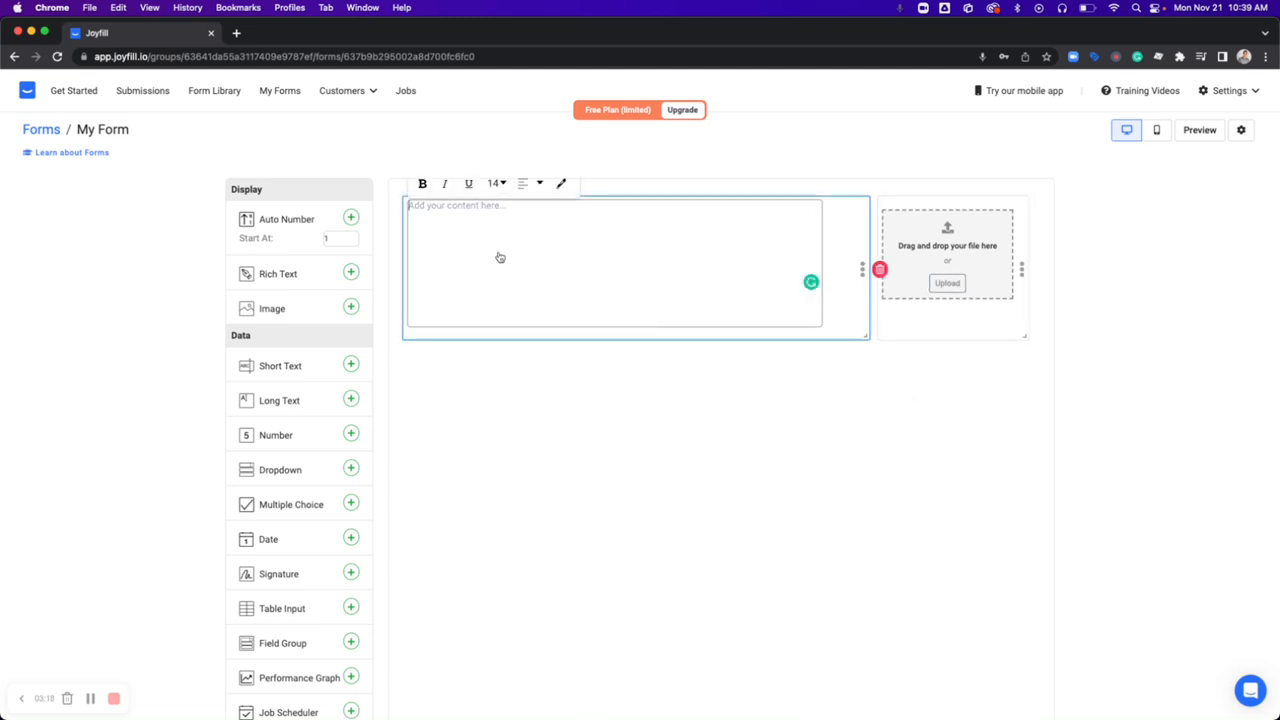
{"action": "type", "text": "My Custom Form"}
{"action": "left_click", "coordinate": [519, 358]}
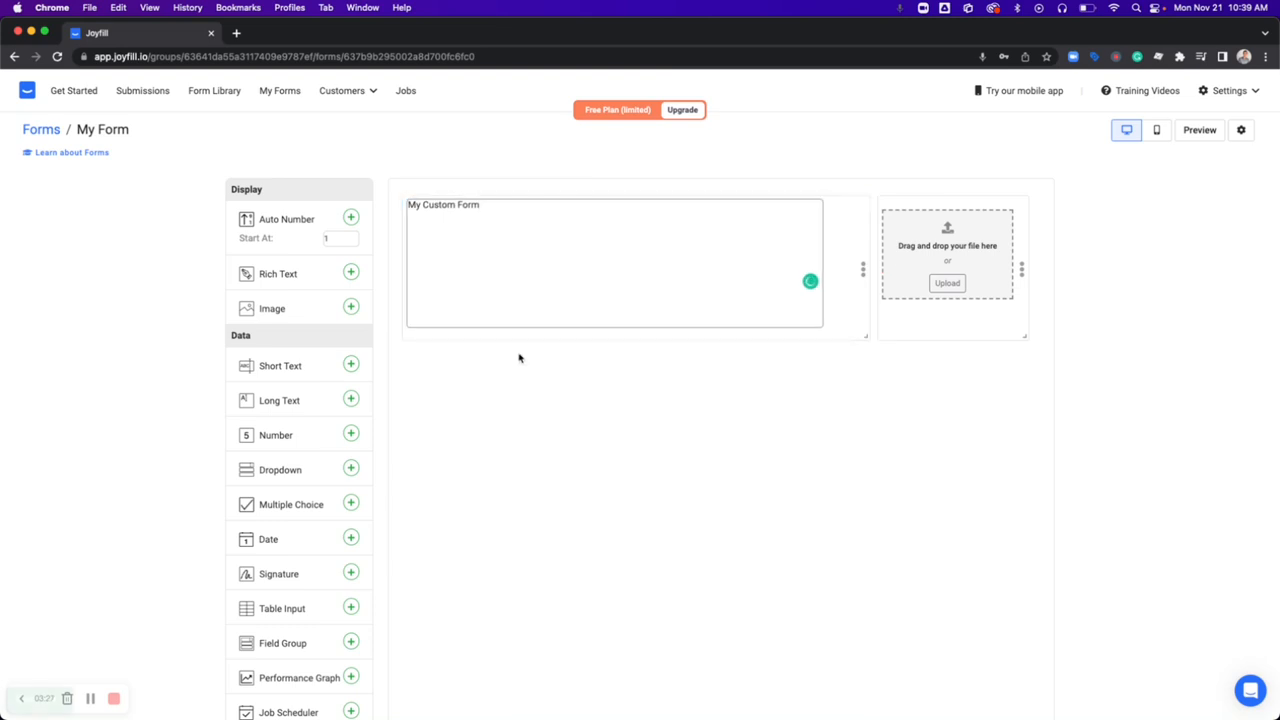
Format the "My Custom Form" heading as bold with font size 24.
{"action": "left_click_drag", "start_coordinate": [496, 211], "coordinate": [411, 211]}
{"action": "left_click", "coordinate": [497, 184]}
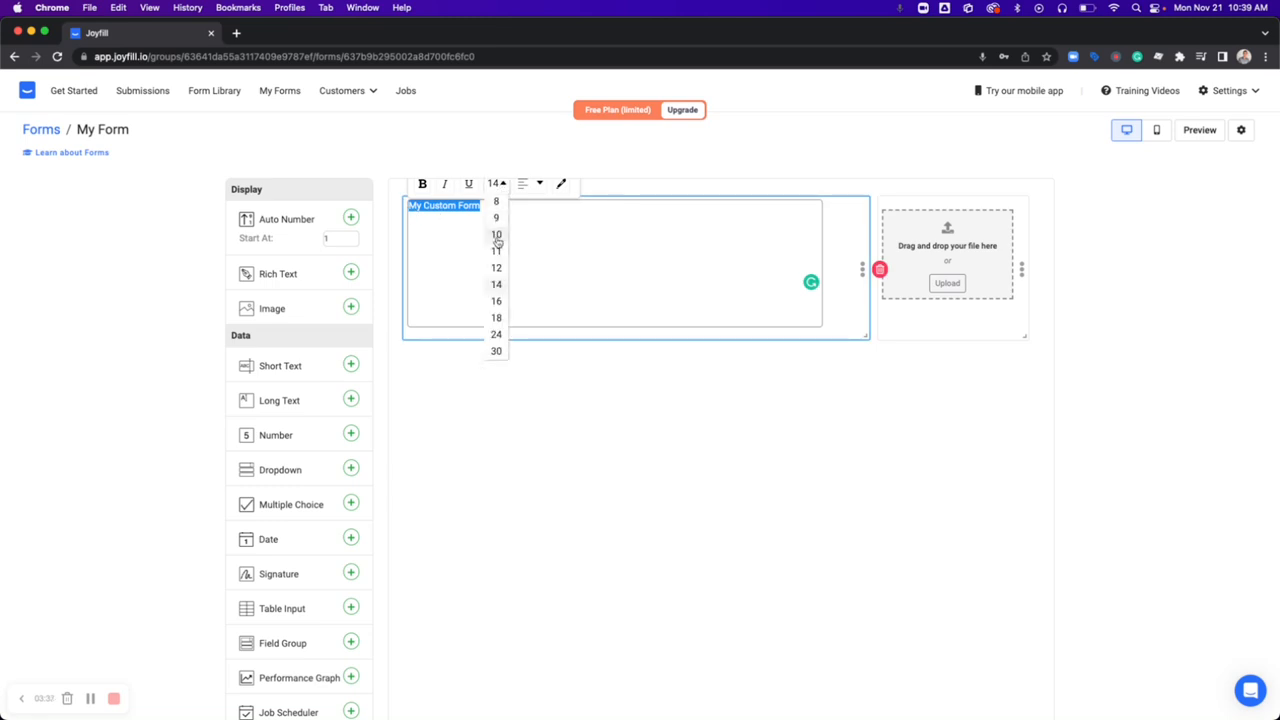
{"action": "left_click", "coordinate": [496, 334]}
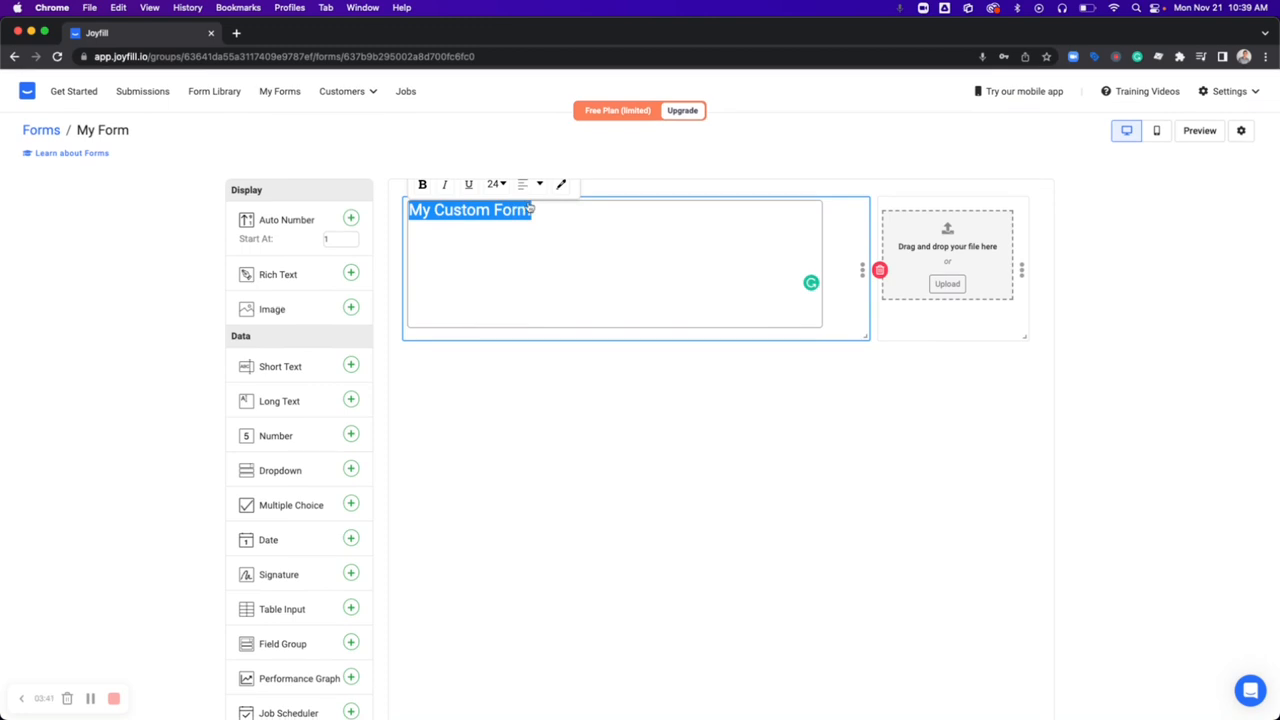
{"action": "left_click", "coordinate": [423, 184]}
{"action": "left_click", "coordinate": [641, 432]}
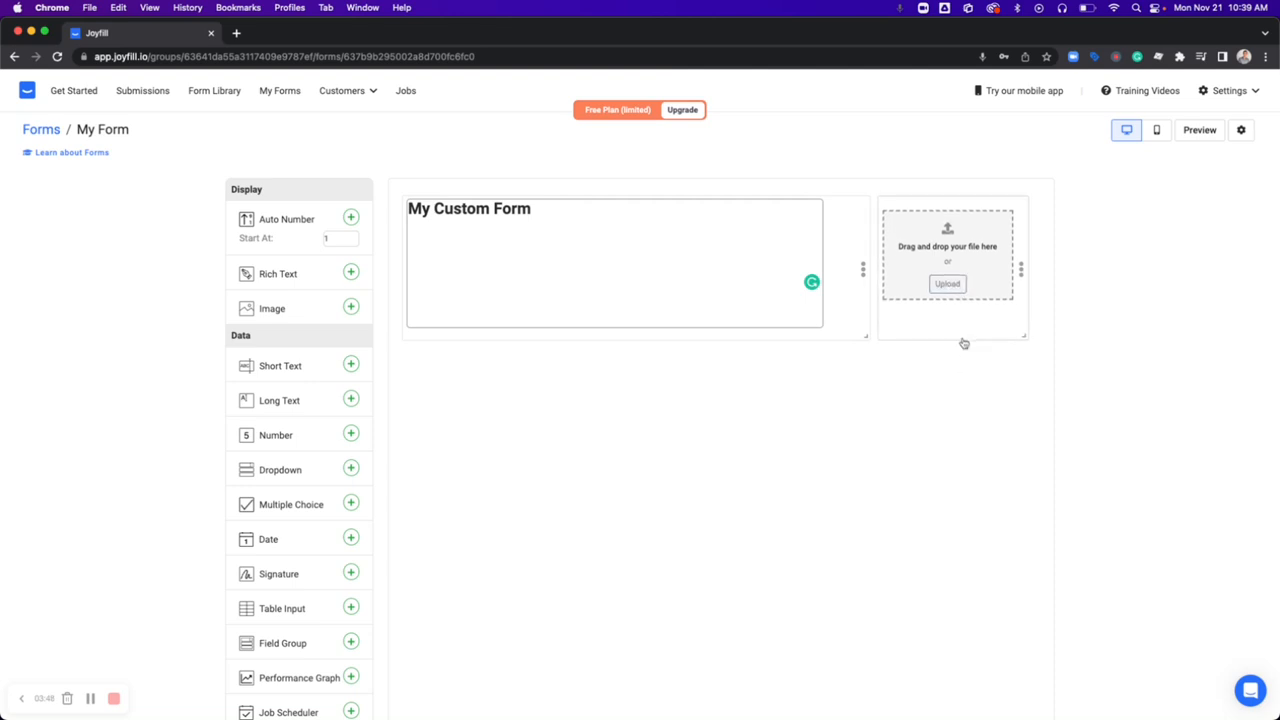
Upload template-logo.png from the Account logos folder inside the Joyfill folder into the image field.
{"action": "left_click", "coordinate": [948, 285]}
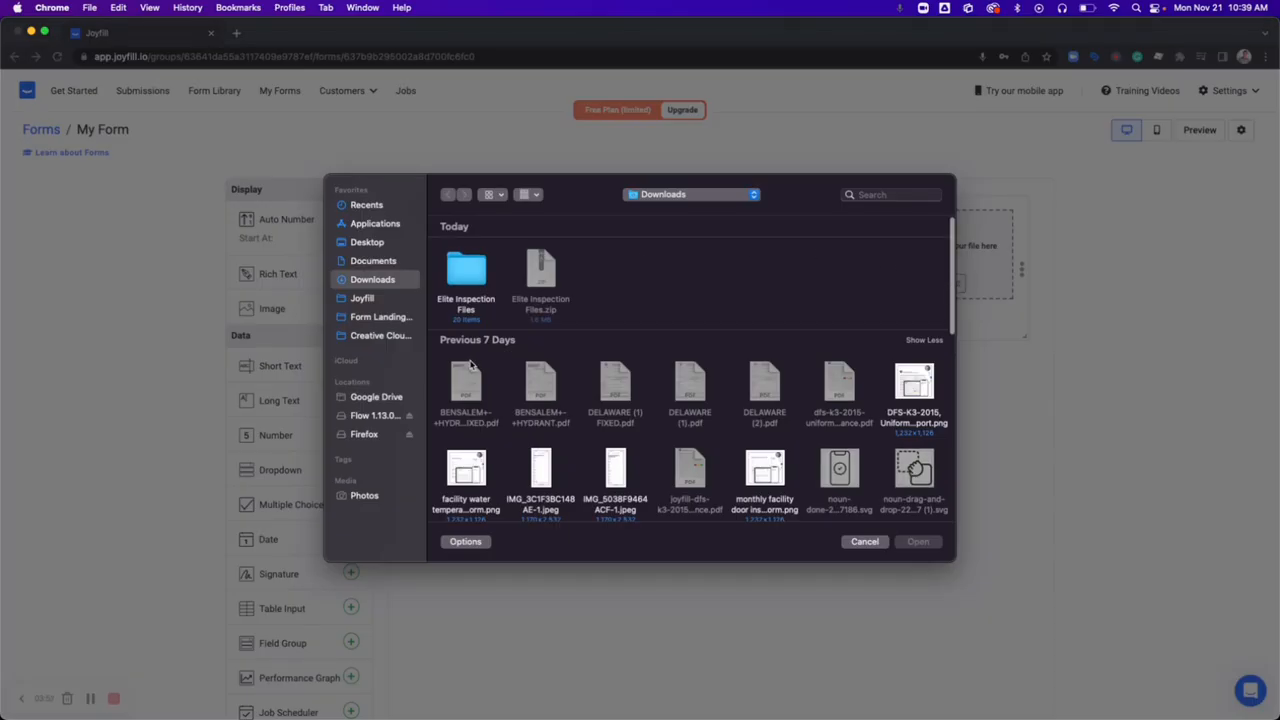
{"action": "left_click", "coordinate": [362, 298]}
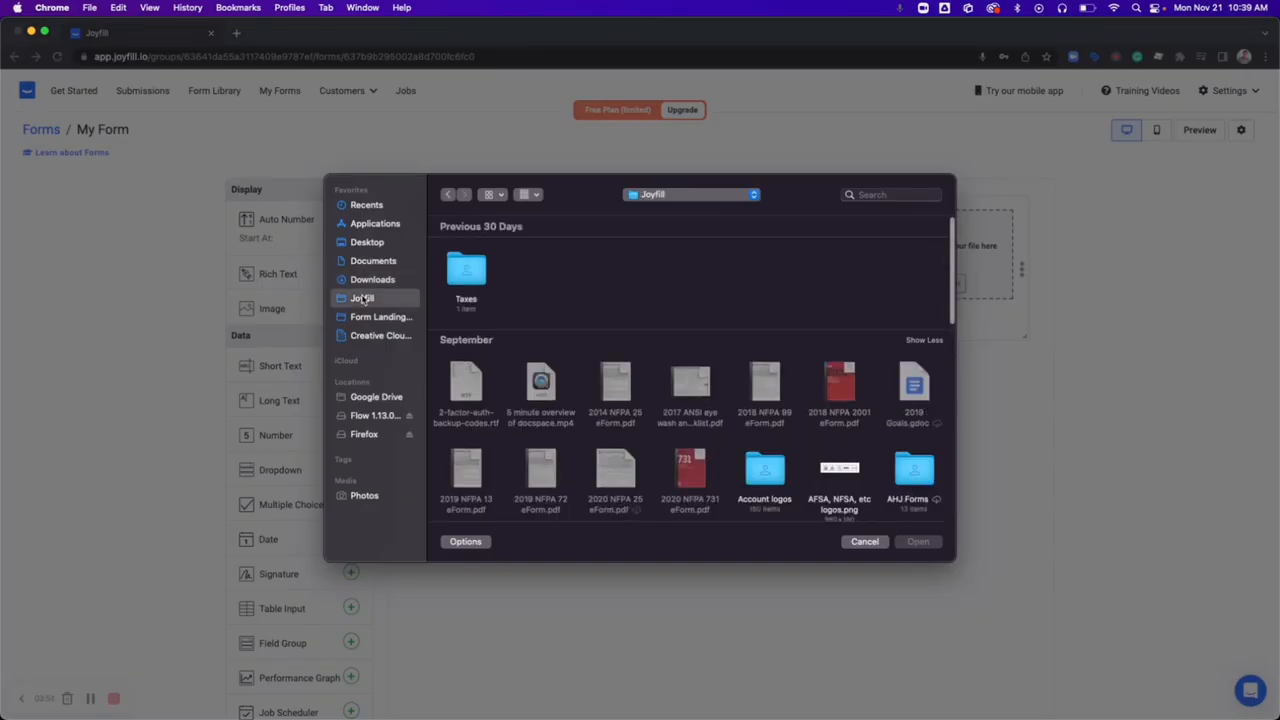
{"action": "scroll", "coordinate": [783, 418], "scroll_direction": "down", "scroll_amount": 5}
{"action": "double_click", "coordinate": [764, 325]}
{"action": "scroll", "coordinate": [600, 488], "scroll_direction": "down", "scroll_amount": 10}
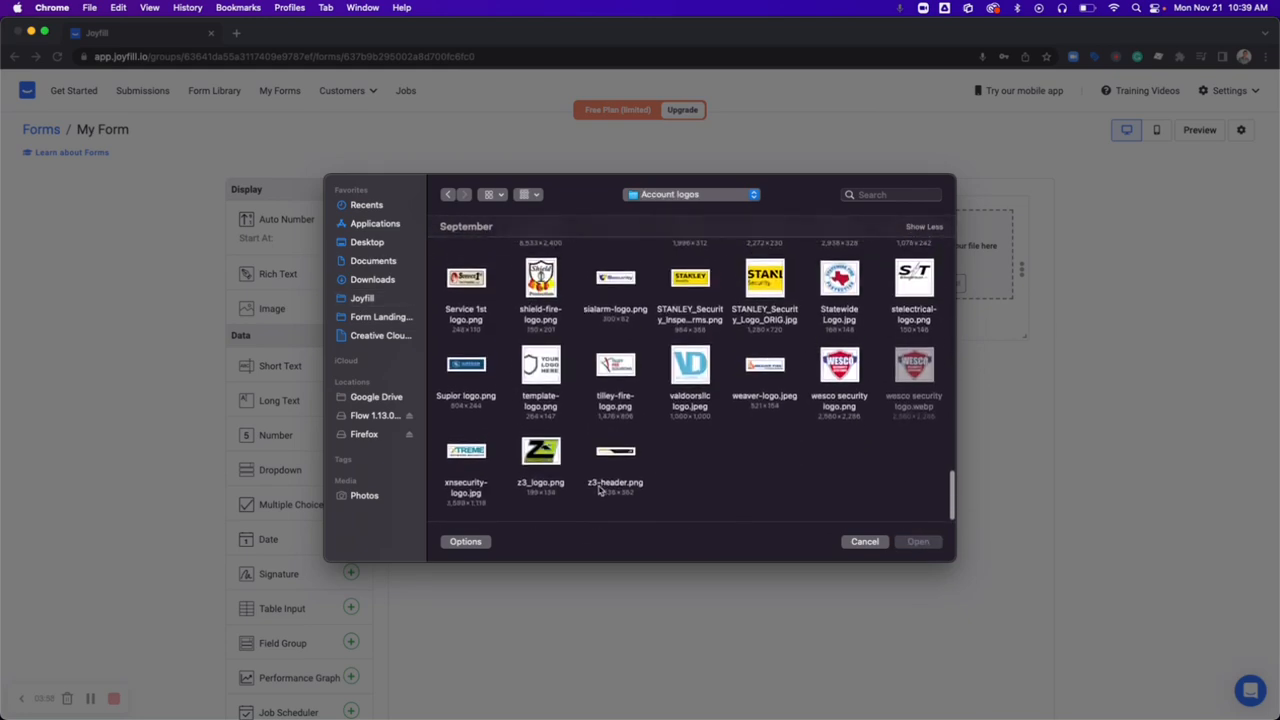
{"action": "double_click", "coordinate": [541, 378]}
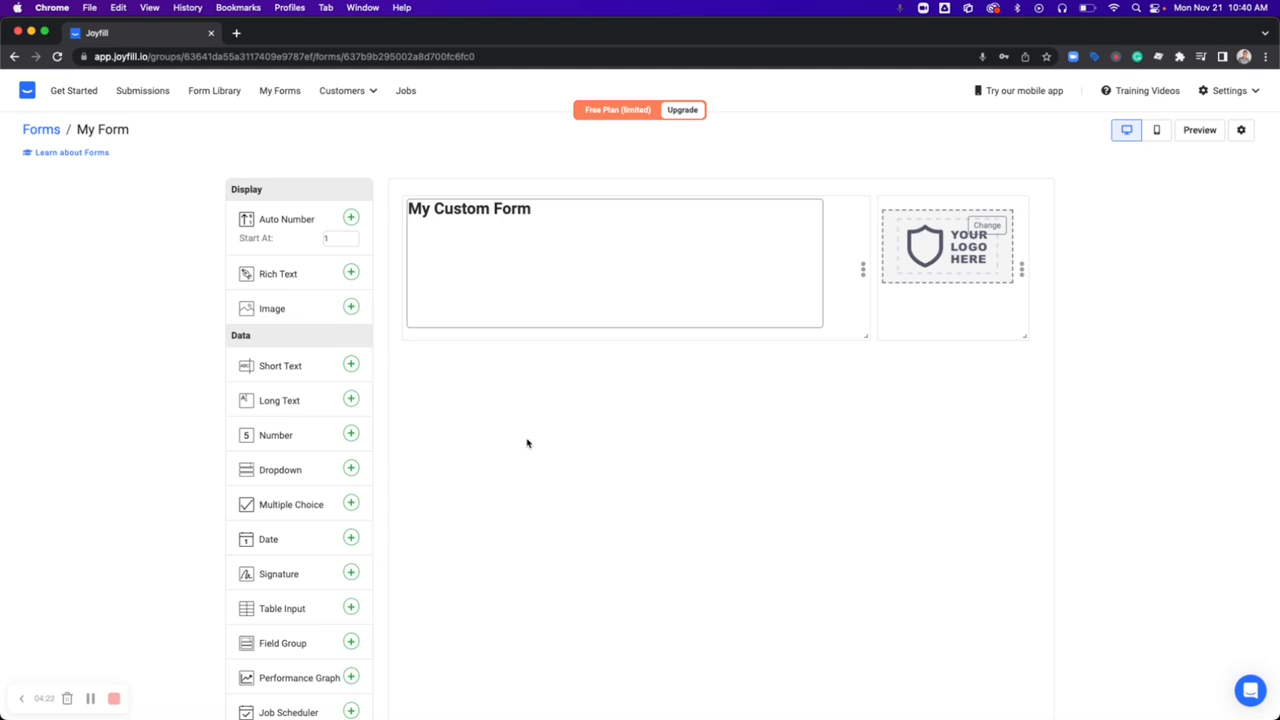
Examine the available data and customer fields, including the display options offered for the Site field.
{"action": "scroll", "coordinate": [509, 471], "scroll_direction": "down", "scroll_amount": 2}
{"action": "scroll", "coordinate": [509, 471], "scroll_direction": "up", "scroll_amount": 2}
{"action": "scroll", "coordinate": [306, 695], "scroll_direction": "down", "scroll_amount": 5}
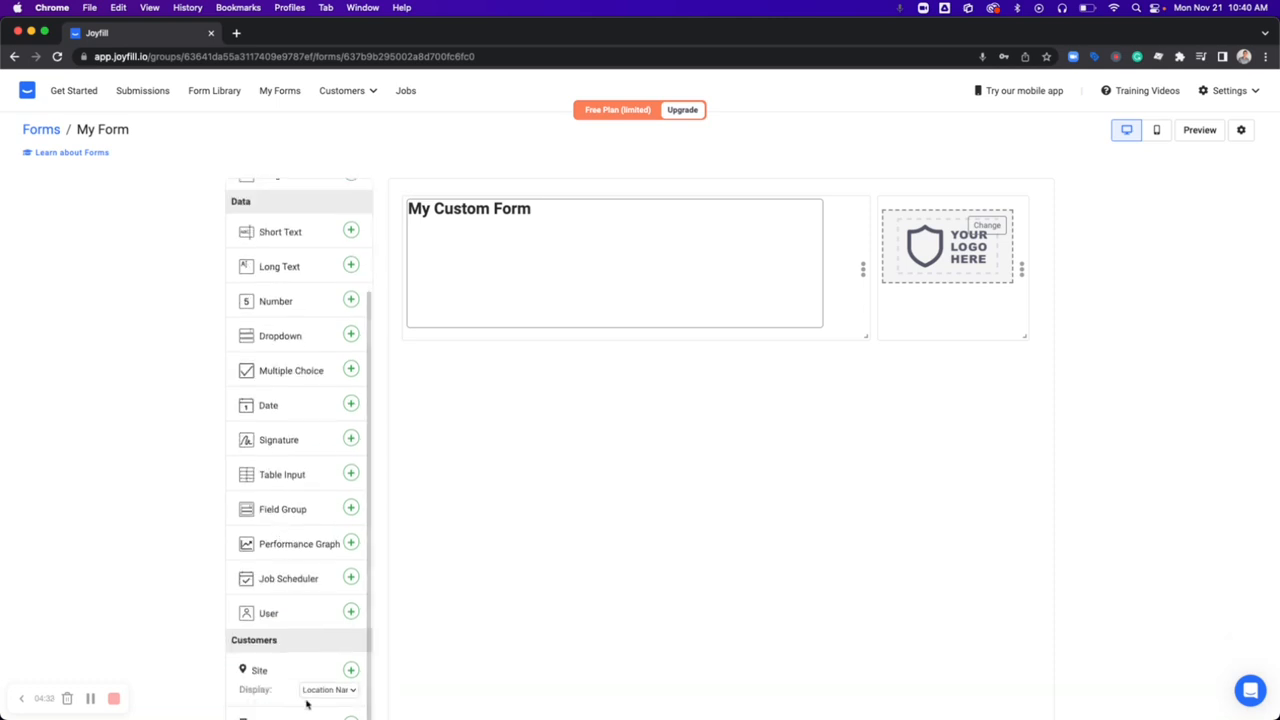
{"action": "scroll", "coordinate": [318, 676], "scroll_direction": "down", "scroll_amount": 3}
{"action": "scroll", "coordinate": [318, 676], "scroll_direction": "down", "scroll_amount": 1}
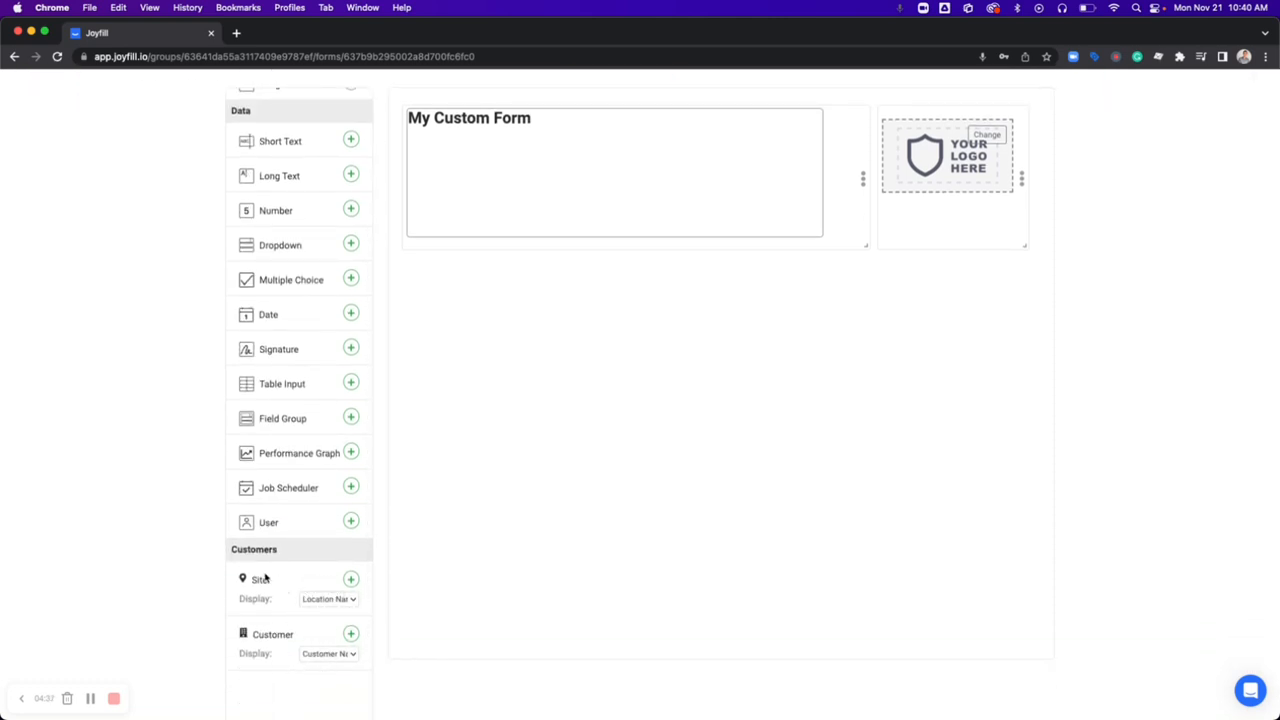
{"action": "scroll", "coordinate": [286, 646], "scroll_direction": "up", "scroll_amount": 1}
{"action": "scroll", "coordinate": [286, 648], "scroll_direction": "down", "scroll_amount": 1}
{"action": "left_click", "coordinate": [334, 600]}
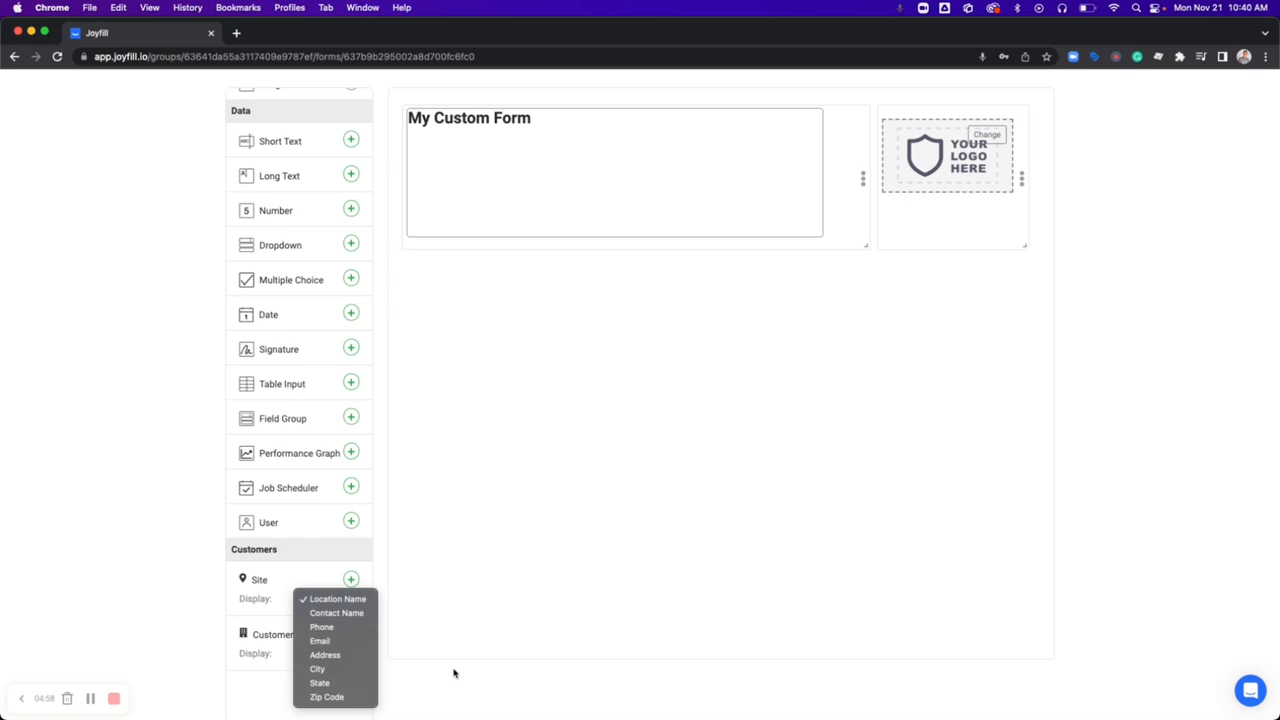
{"action": "left_click", "coordinate": [207, 622]}
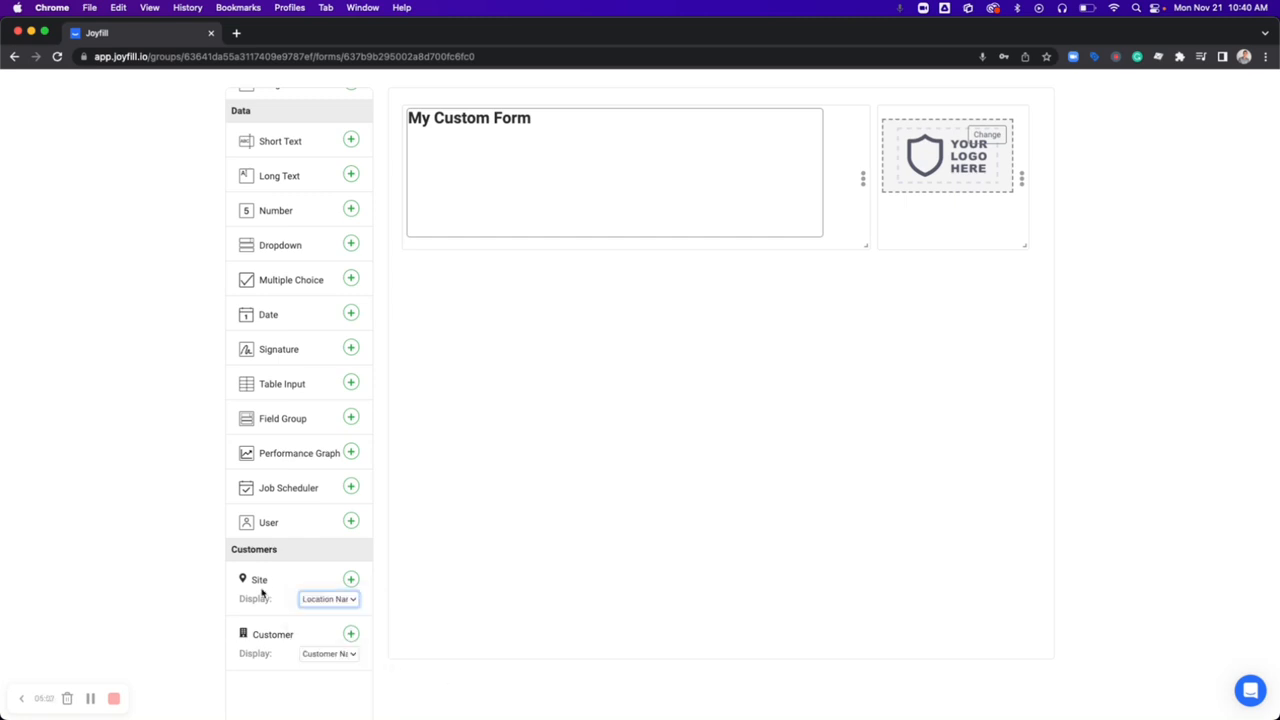
{"action": "left_click", "coordinate": [343, 600]}
{"action": "left_click", "coordinate": [670, 614]}
{"action": "left_click", "coordinate": [337, 598]}
{"action": "left_click", "coordinate": [446, 597]}
{"action": "left_click", "coordinate": [340, 600]}
{"action": "left_click", "coordinate": [440, 600]}
Add two Site fields to the form, one displaying Location Name and one displaying Address.
{"action": "left_click", "coordinate": [351, 579]}
{"action": "left_click", "coordinate": [351, 599]}
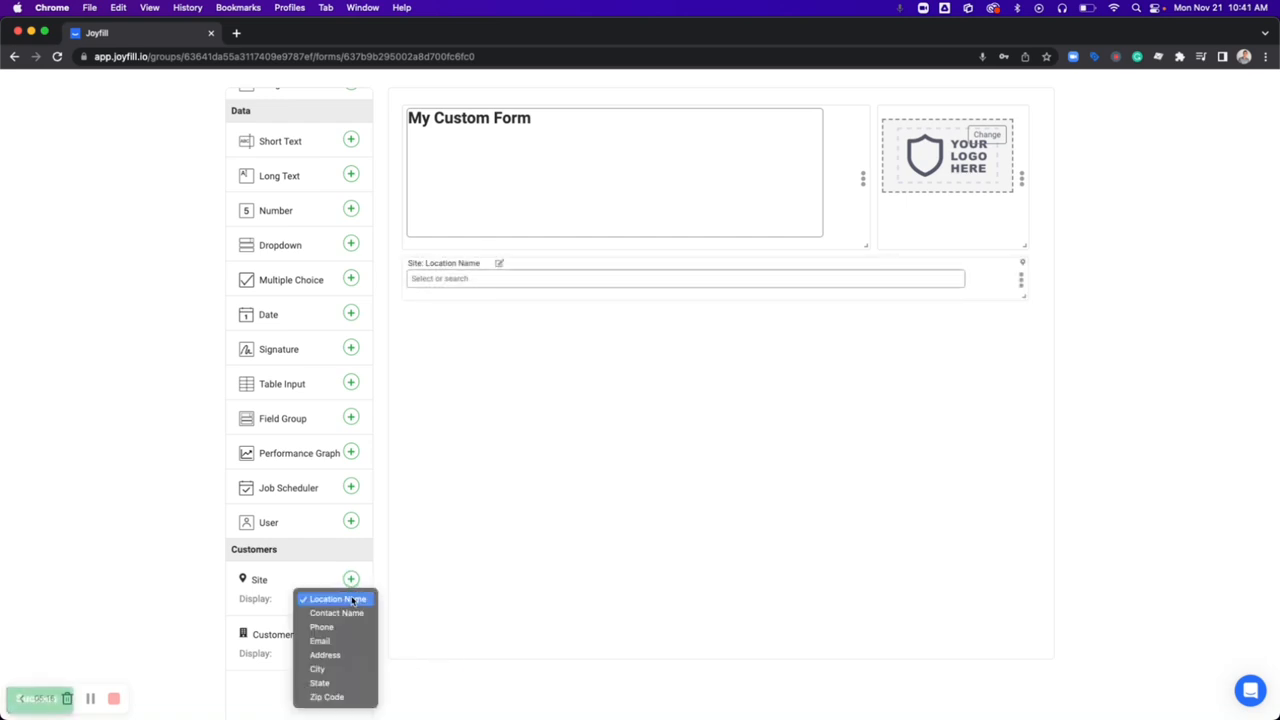
{"action": "left_click", "coordinate": [347, 656]}
{"action": "left_click", "coordinate": [349, 603]}
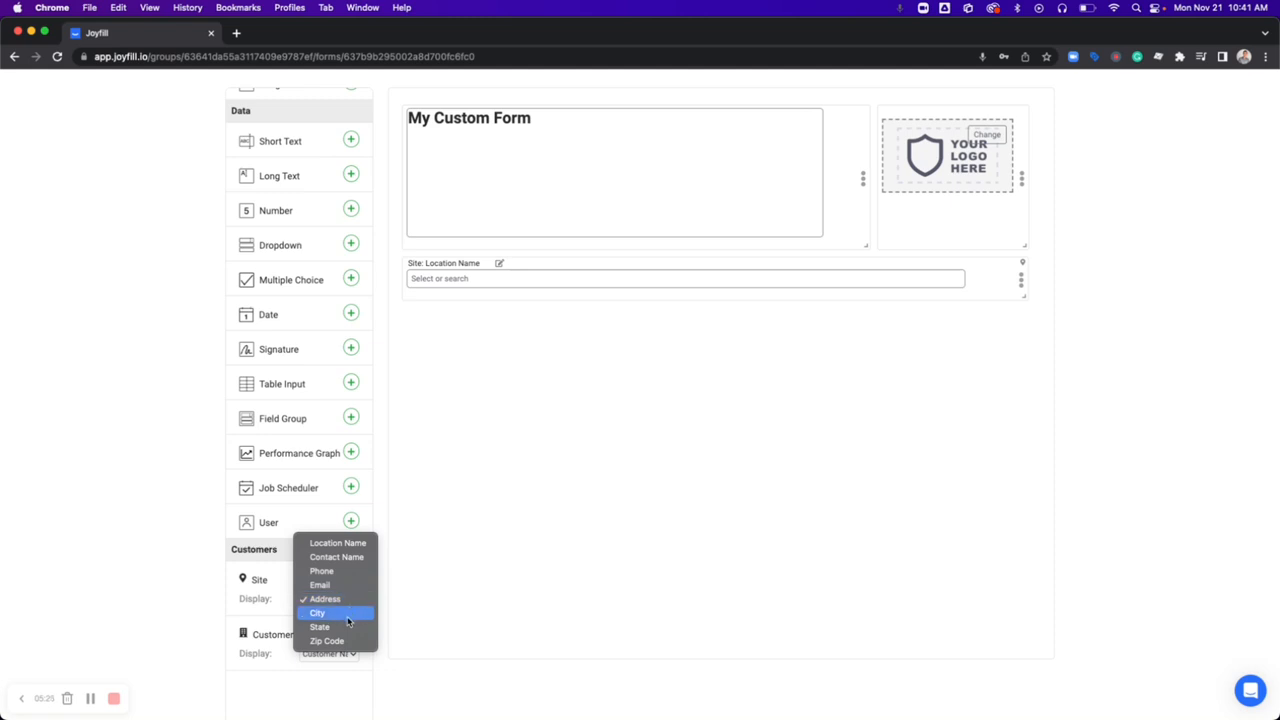
{"action": "left_click", "coordinate": [913, 498]}
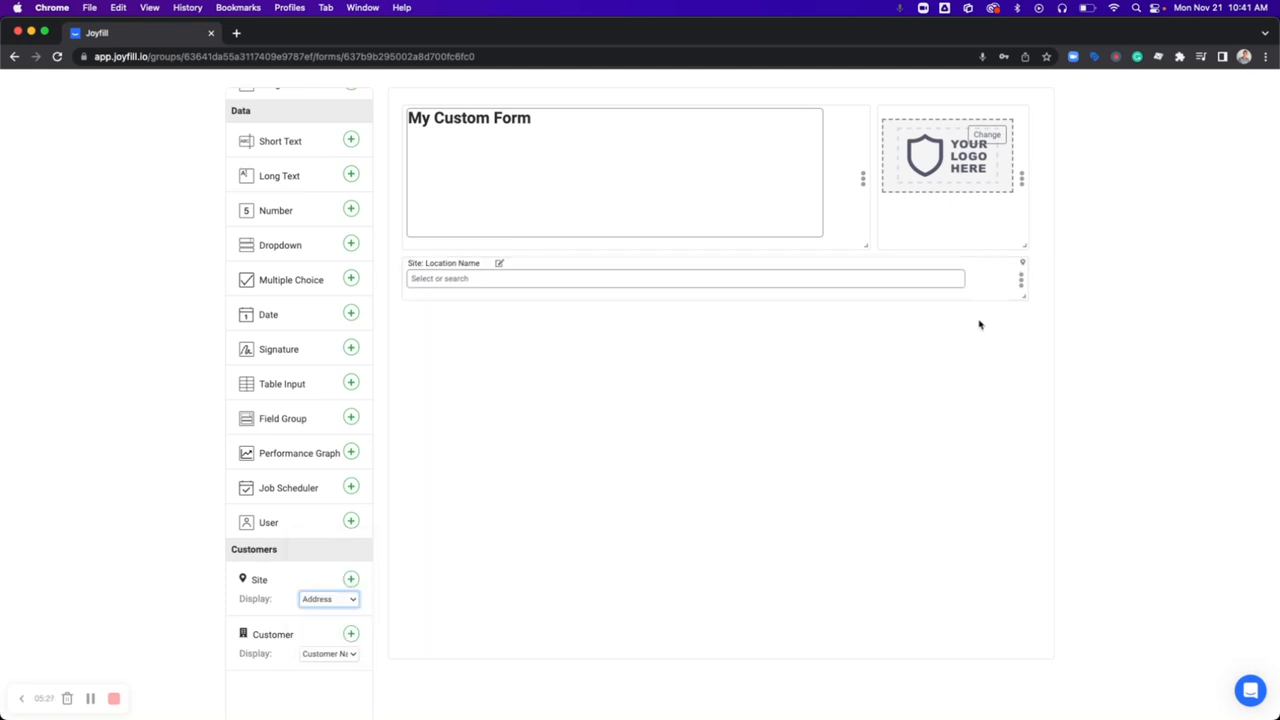
{"action": "left_click", "coordinate": [350, 579]}
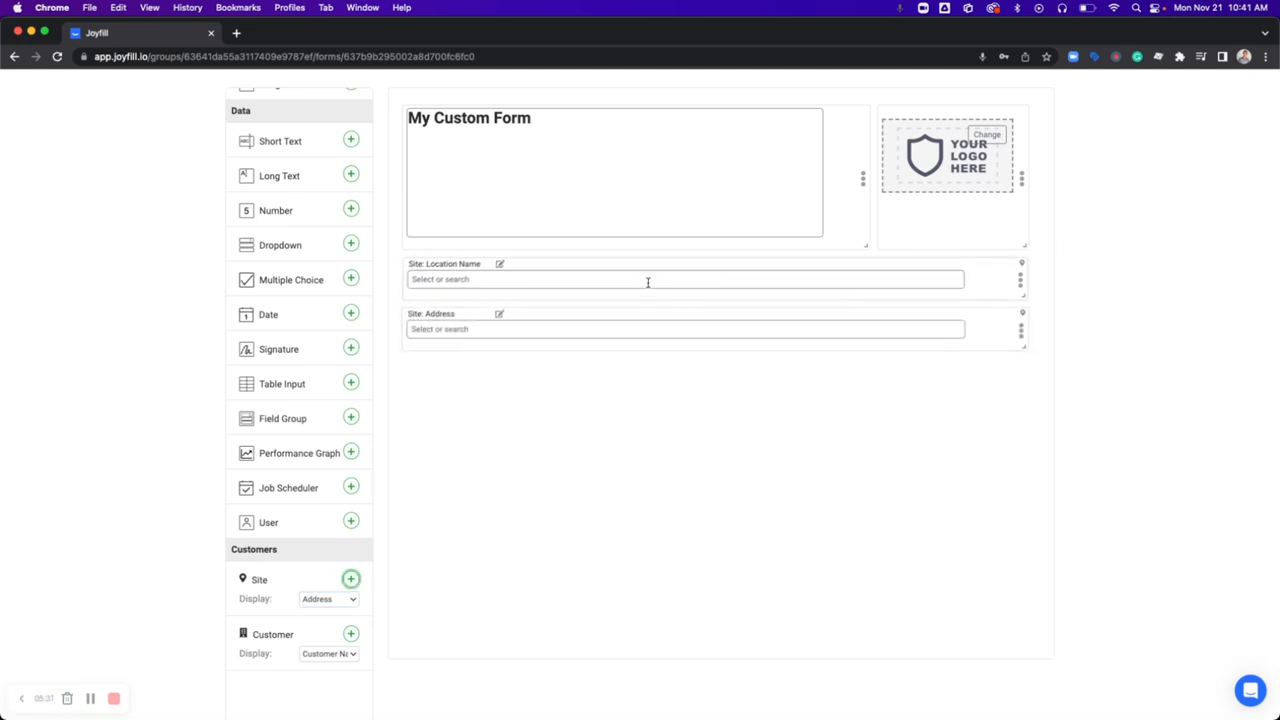
Rename the "Site: Location Name" field label to "Facility Name".
{"action": "left_click_drag", "start_coordinate": [483, 264], "coordinate": [434, 264]}
{"action": "left_click", "coordinate": [499, 382]}
{"action": "double_click", "coordinate": [416, 264]}
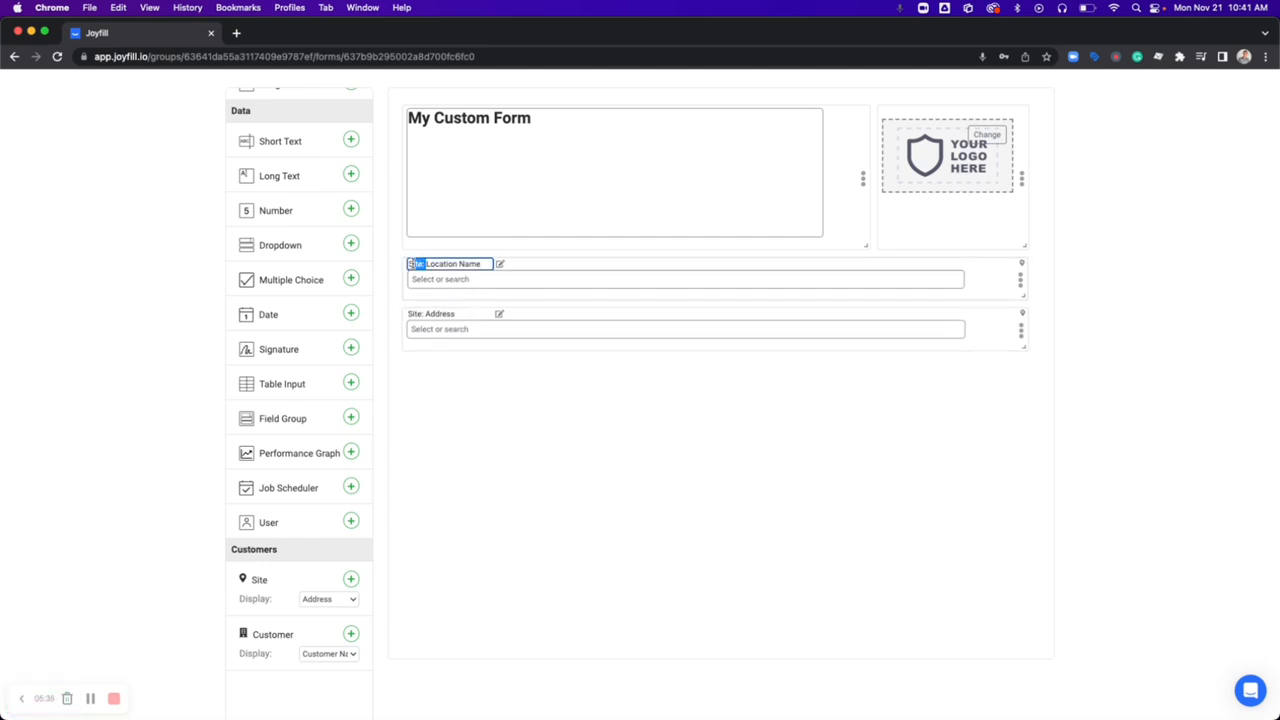
{"action": "double_click", "coordinate": [455, 263]}
{"action": "triple_click", "coordinate": [455, 263]}
{"action": "type", "text": "Fi"}
{"action": "type", "text": "cility Name"}
Shorten the "Site: Address" field label to "Address".
{"action": "left_click", "coordinate": [428, 314]}
{"action": "key", "text": "BackSpace"}
{"action": "key", "text": "BackSpace"}
{"action": "key", "text": "BackSpace"}
{"action": "key", "text": "BackSpace"}
{"action": "key", "text": "BackSpace"}
{"action": "key", "text": "BackSpace"}
{"action": "key", "text": "Return"}
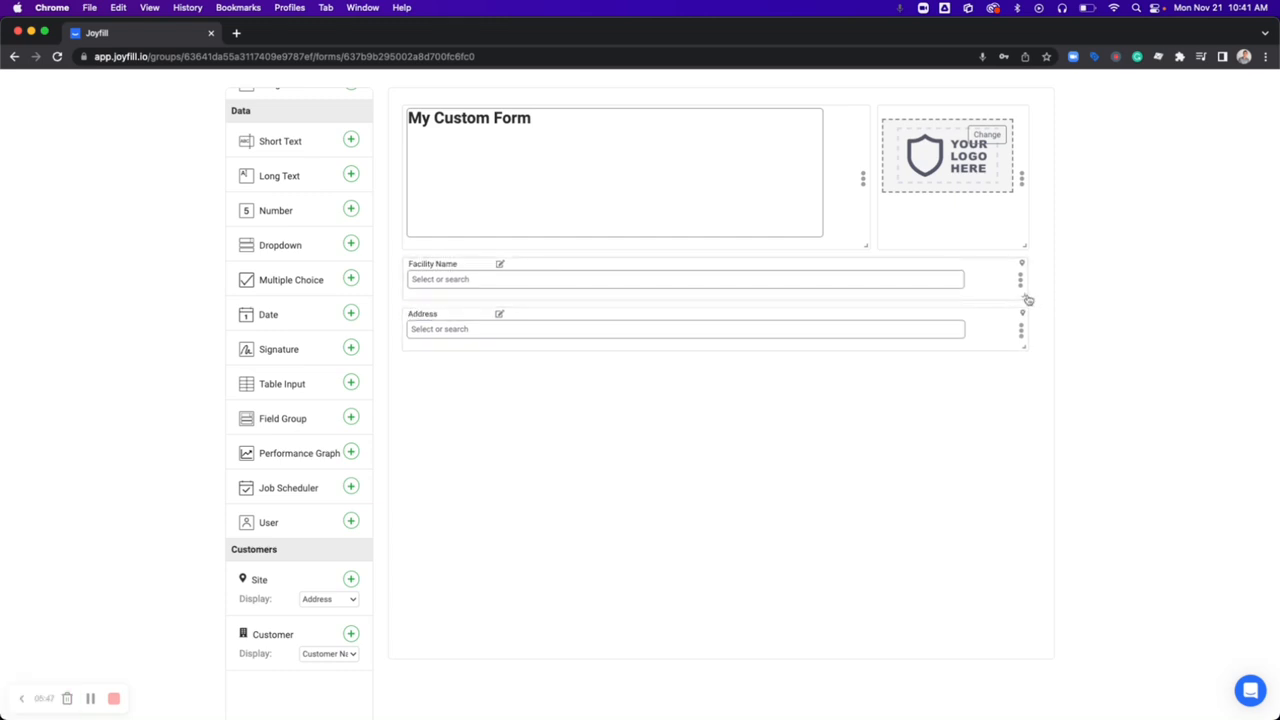
Narrow the Facility Name and Address fields to match the width of the heading block above them.
{"action": "left_click_drag", "start_coordinate": [1026, 297], "coordinate": [870, 304]}
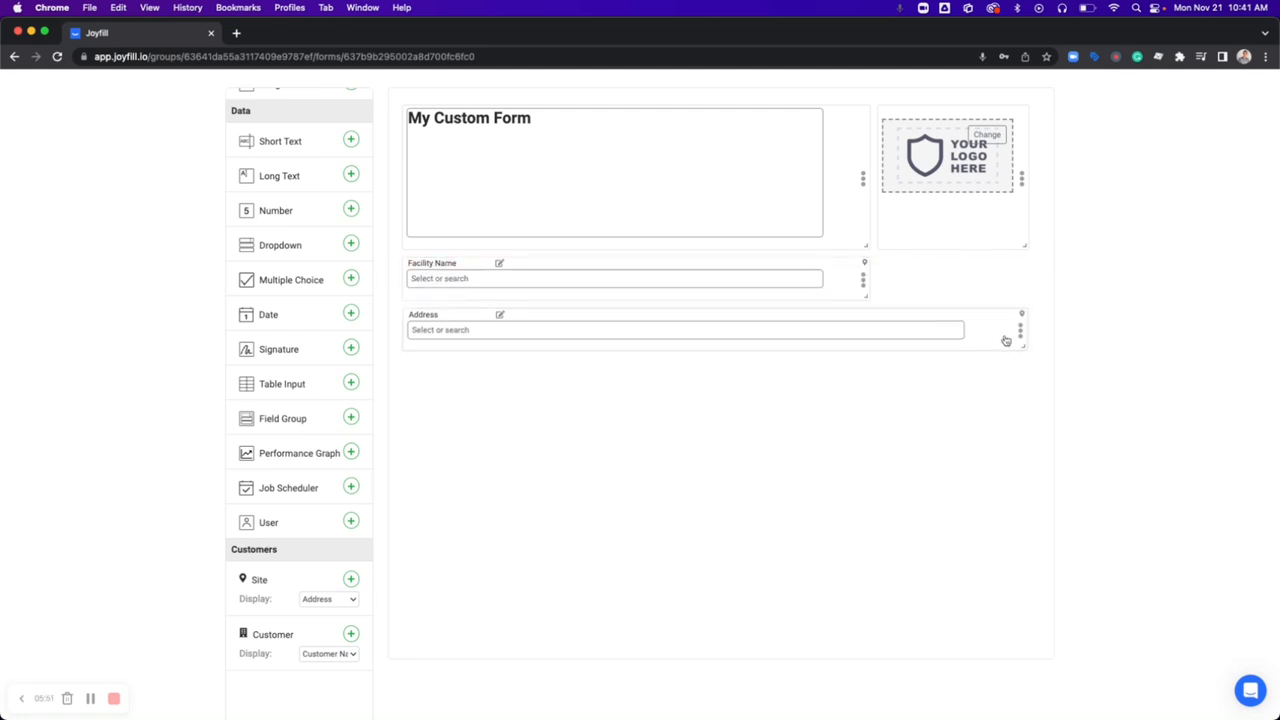
{"action": "left_click_drag", "start_coordinate": [1022, 346], "coordinate": [868, 345]}
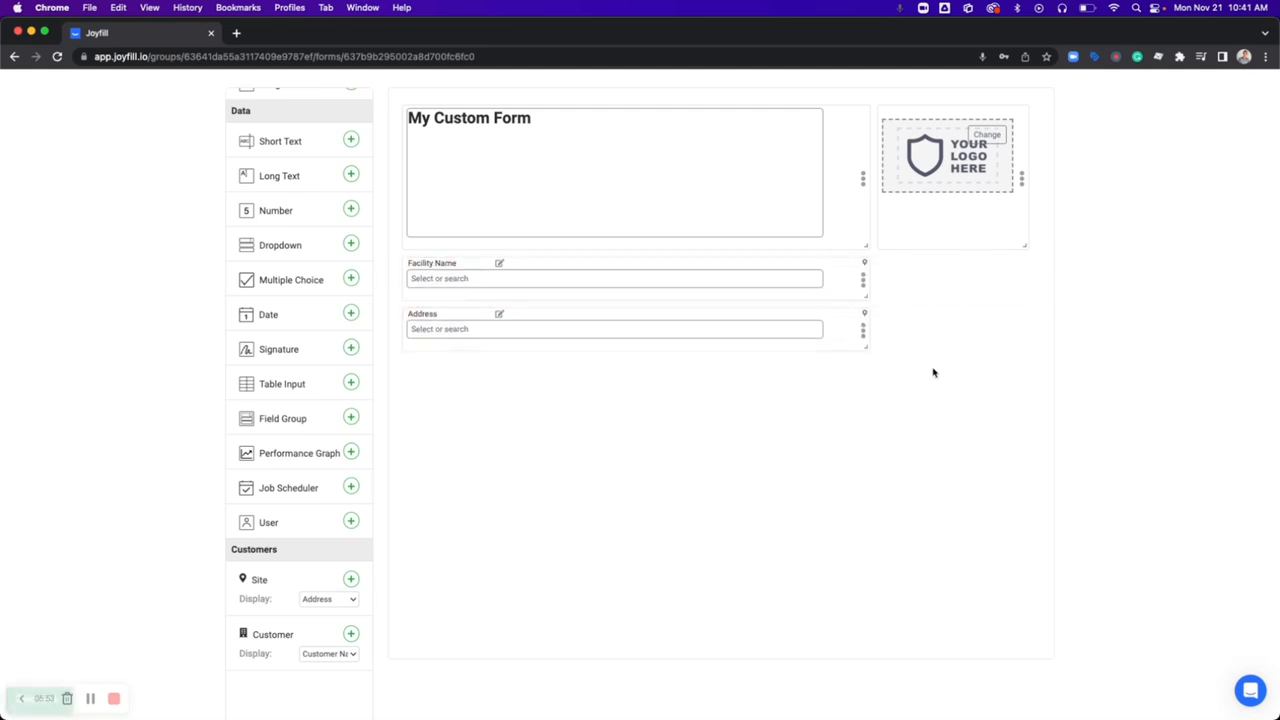
Add a Date field and fit it beside the Facility Name field, beneath the logo.
{"action": "scroll", "coordinate": [349, 378], "scroll_direction": "up", "scroll_amount": 3}
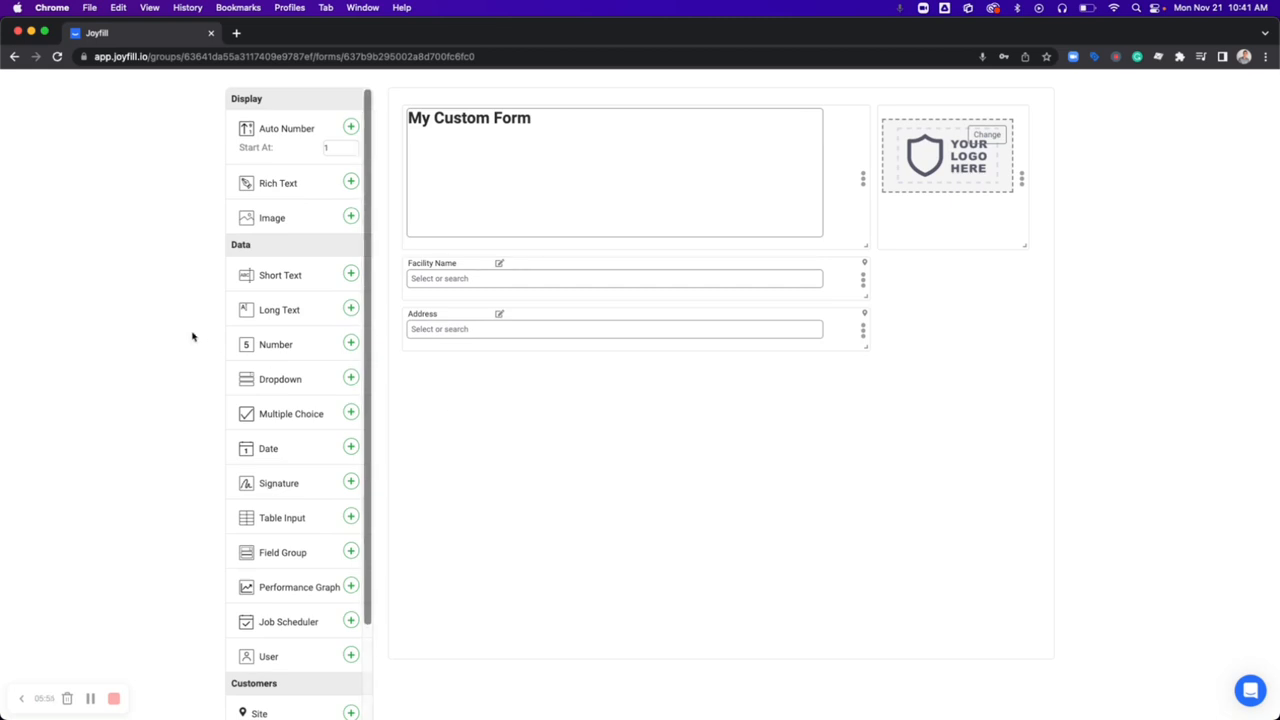
{"action": "left_click", "coordinate": [351, 450]}
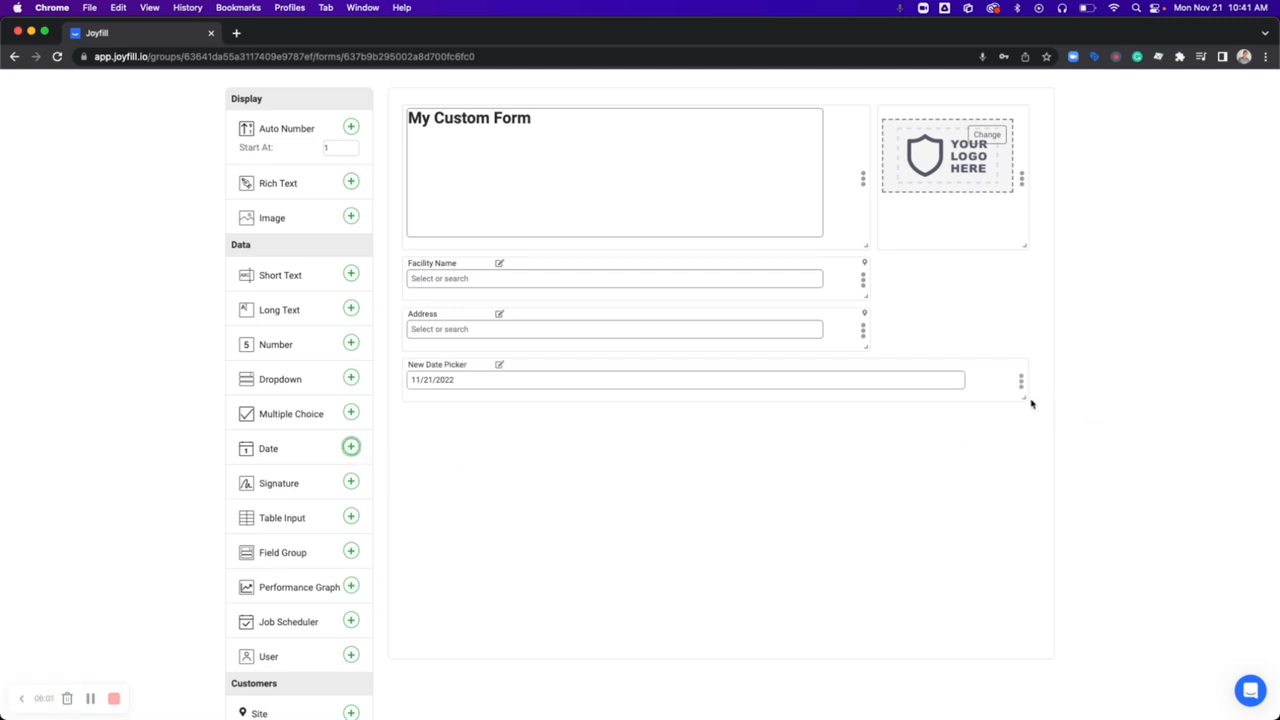
{"action": "left_click_drag", "start_coordinate": [1026, 401], "coordinate": [1021, 282]}
Rename the new date picker's label to "Inspection Date".
{"action": "double_click", "coordinate": [909, 264]}
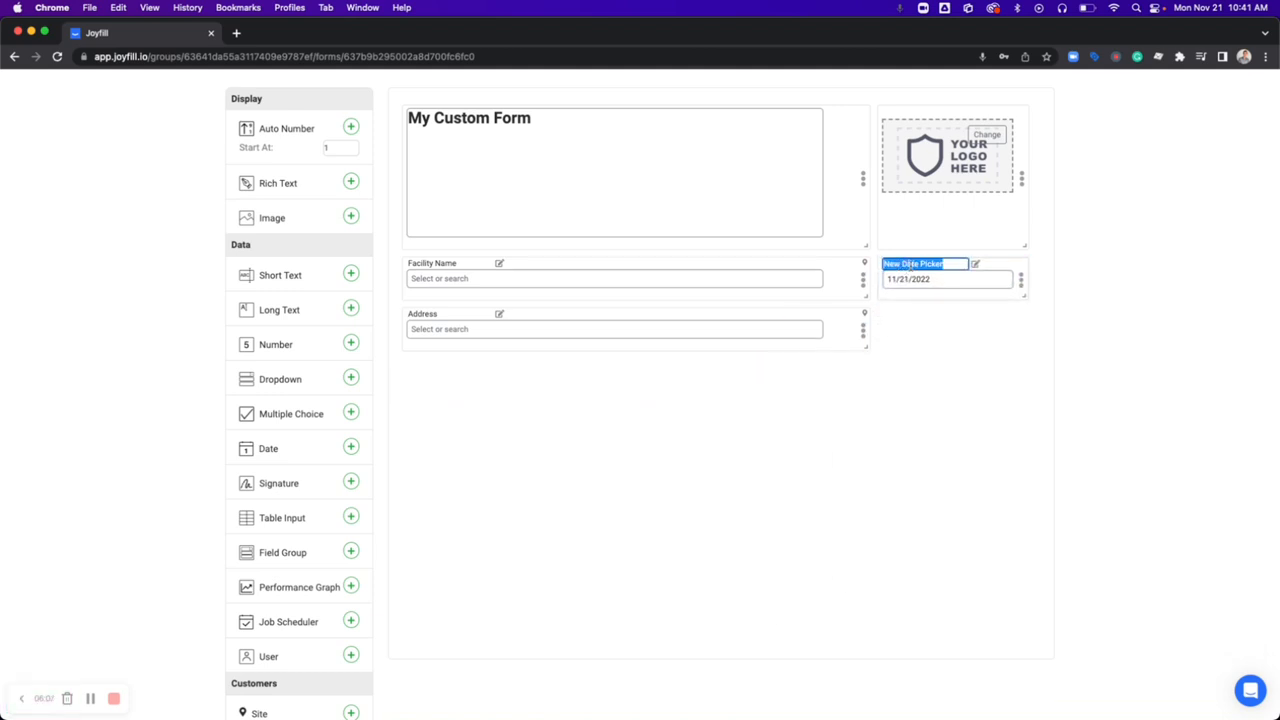
{"action": "key", "text": "BackSpace"}
{"action": "left_click", "coordinate": [903, 341]}
Examine the available display, data and customer field types that can be added to the form.
{"action": "scroll", "coordinate": [539, 460], "scroll_direction": "down", "scroll_amount": 1}
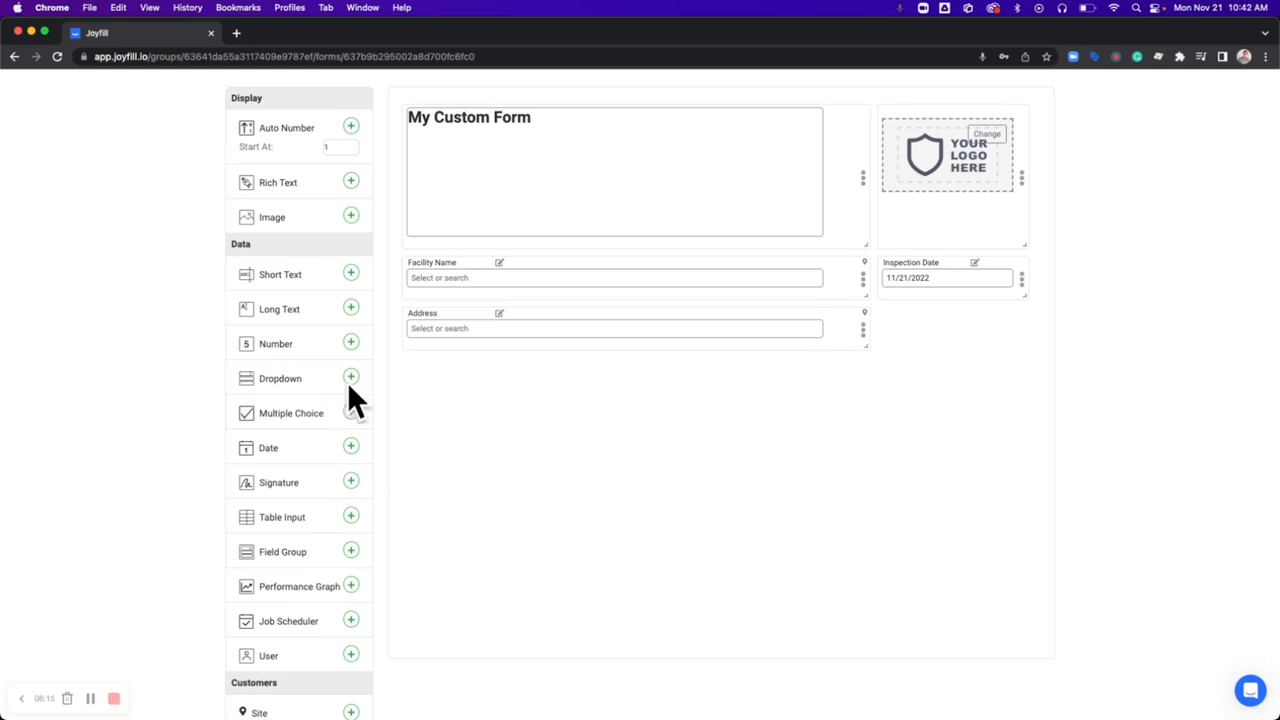
{"action": "scroll", "coordinate": [360, 415], "scroll_direction": "down", "scroll_amount": 2}
{"action": "scroll", "coordinate": [303, 400], "scroll_direction": "down", "scroll_amount": 1}
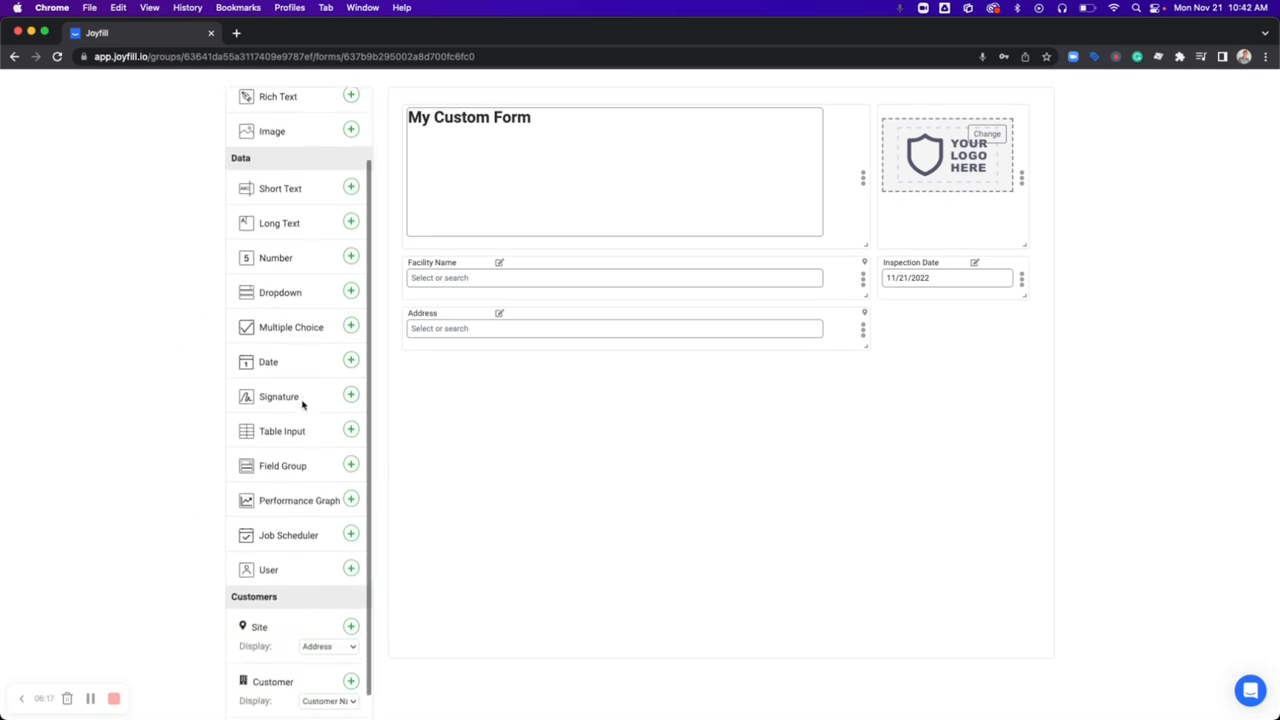
{"action": "scroll", "coordinate": [301, 402], "scroll_direction": "up", "scroll_amount": 2}
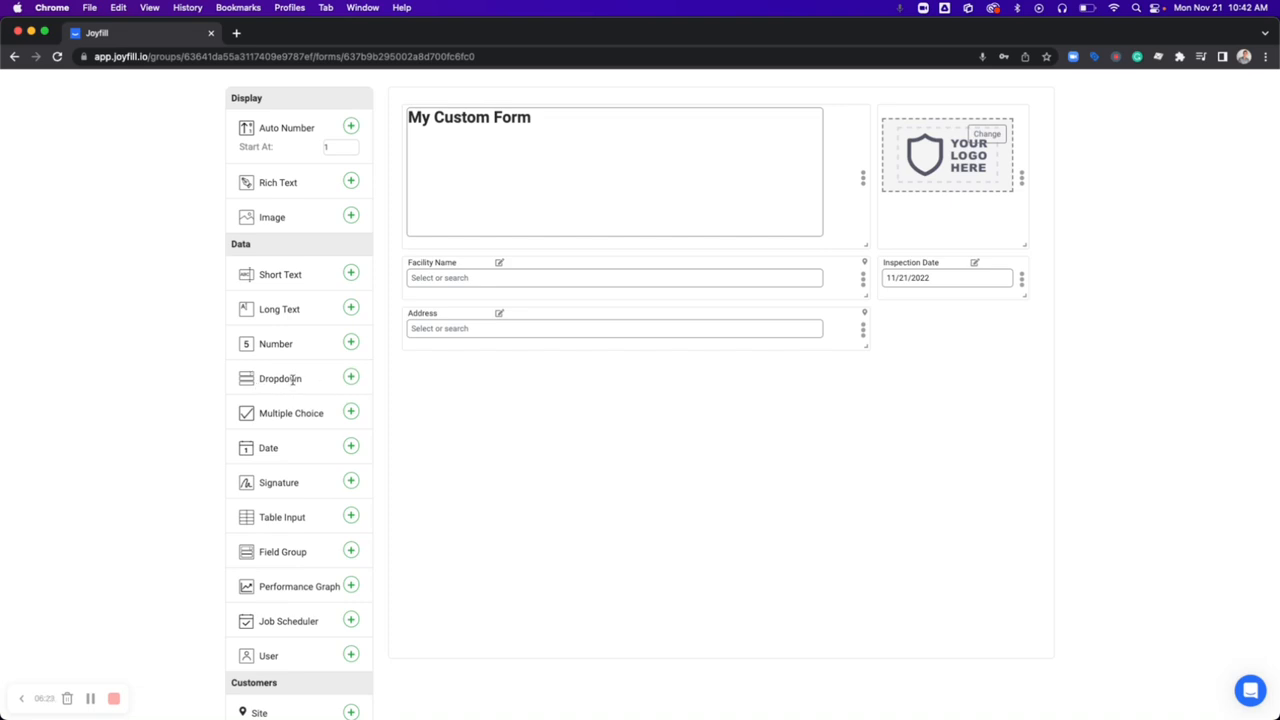
{"action": "scroll", "coordinate": [391, 423], "scroll_direction": "up", "scroll_amount": 2}
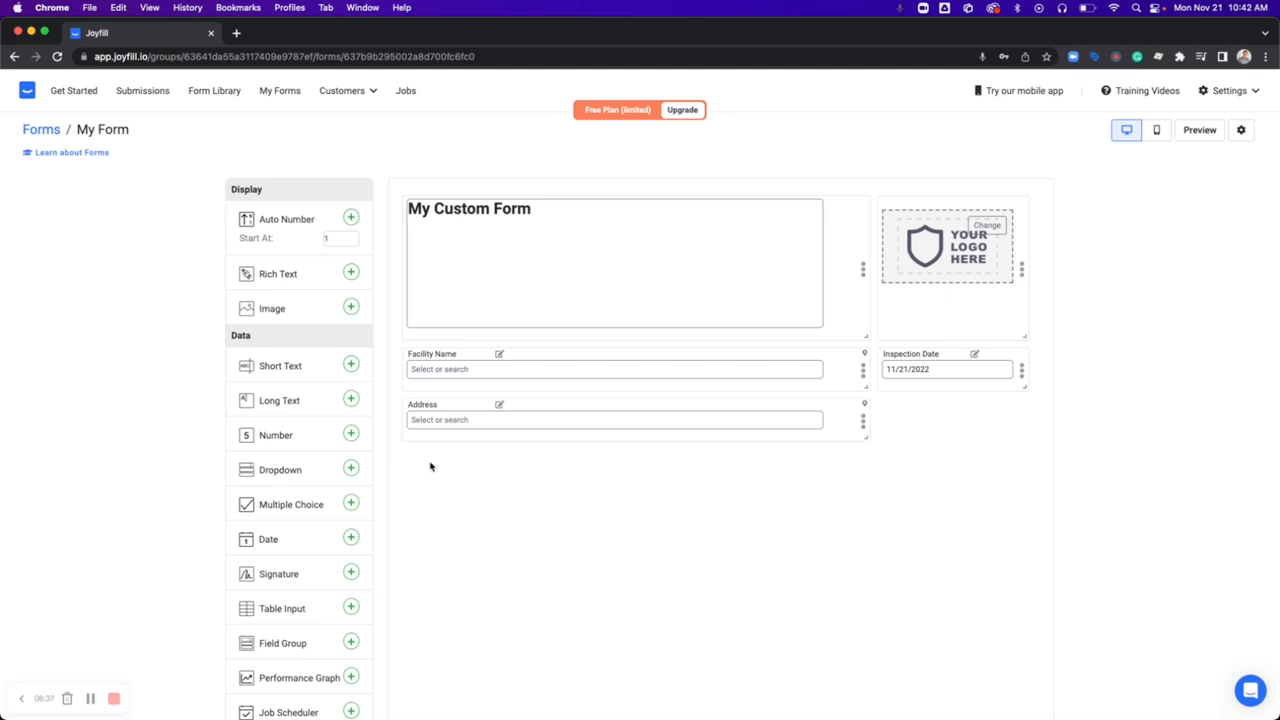
{"action": "scroll", "coordinate": [300, 469], "scroll_direction": "down", "scroll_amount": 1}
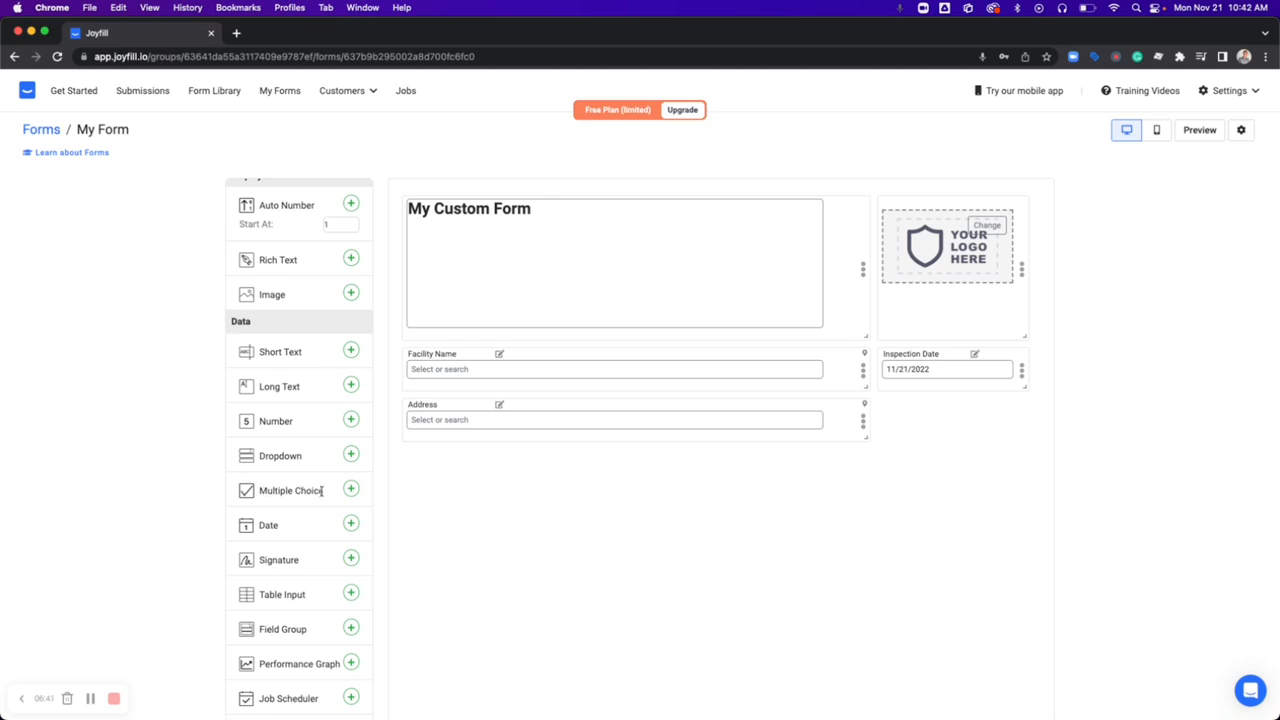
{"action": "scroll", "coordinate": [291, 491], "scroll_direction": "down", "scroll_amount": 3}
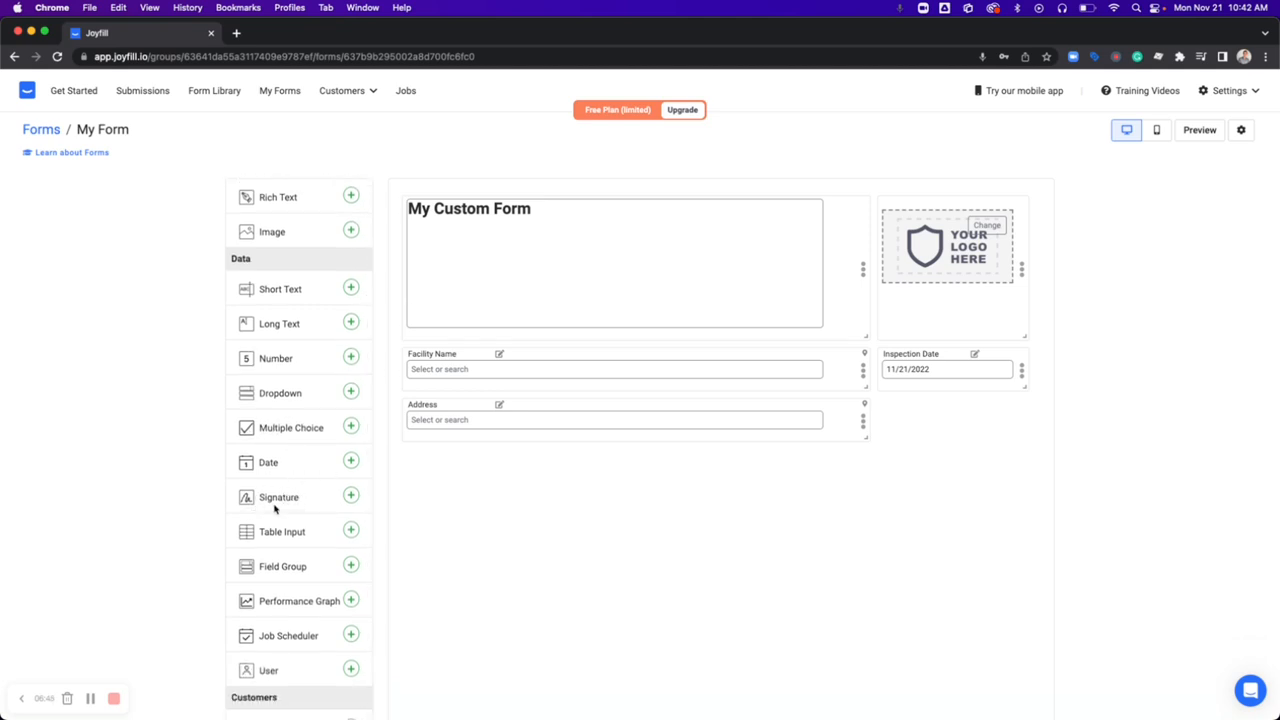
{"action": "scroll", "coordinate": [364, 492], "scroll_direction": "up", "scroll_amount": 1}
{"action": "scroll", "coordinate": [333, 494], "scroll_direction": "down", "scroll_amount": 3}
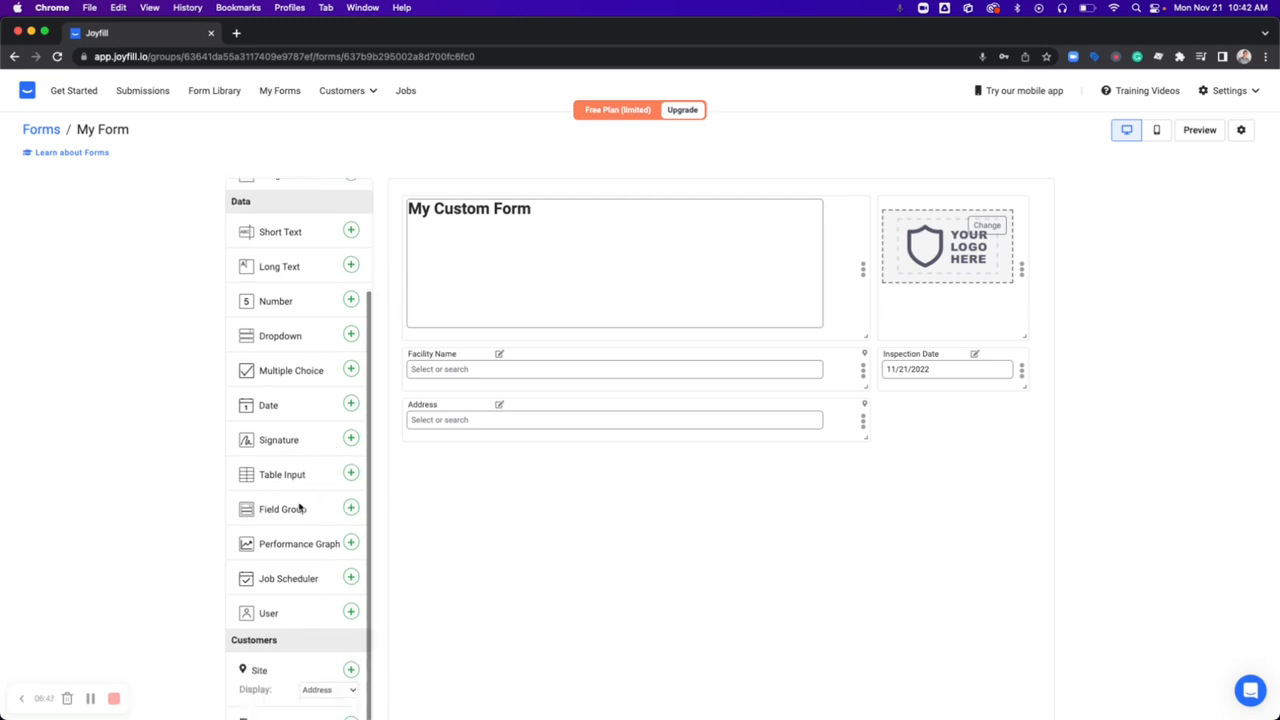
{"action": "scroll", "coordinate": [206, 563], "scroll_direction": "down", "scroll_amount": 1}
Add a Table Input field below the Address field.
{"action": "scroll", "coordinate": [338, 588], "scroll_direction": "up", "scroll_amount": 3}
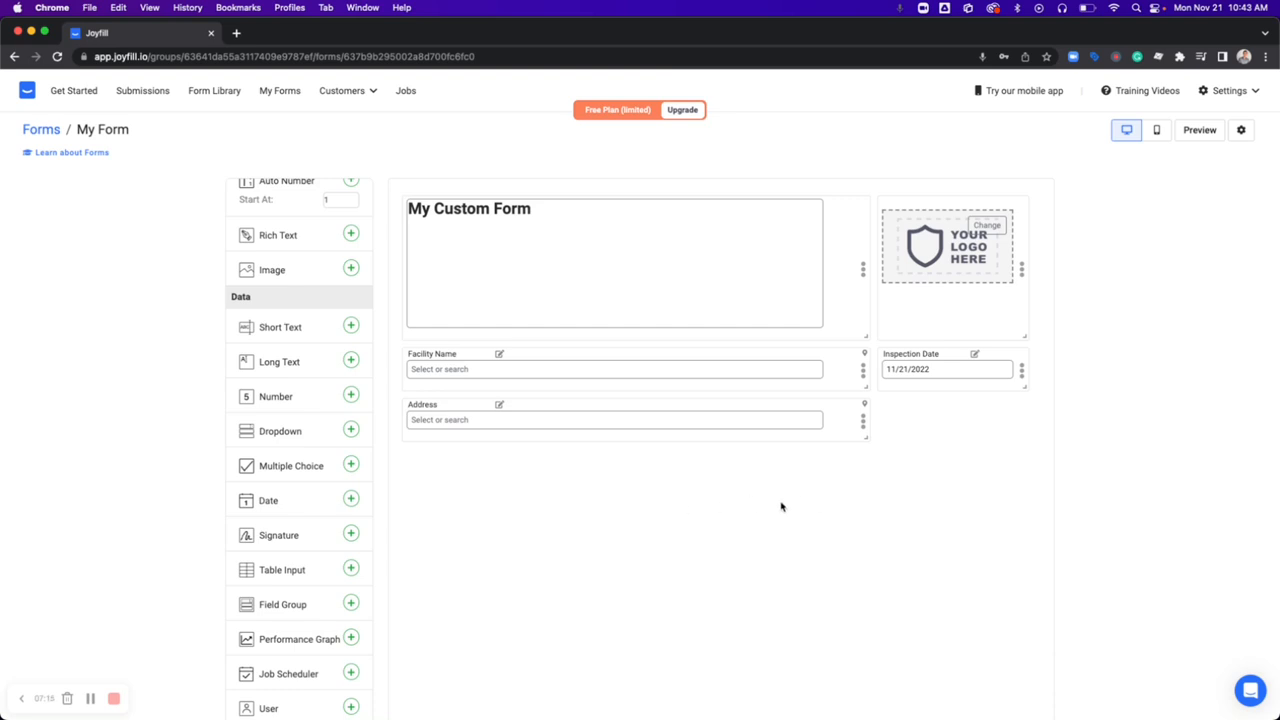
{"action": "left_click", "coordinate": [352, 570]}
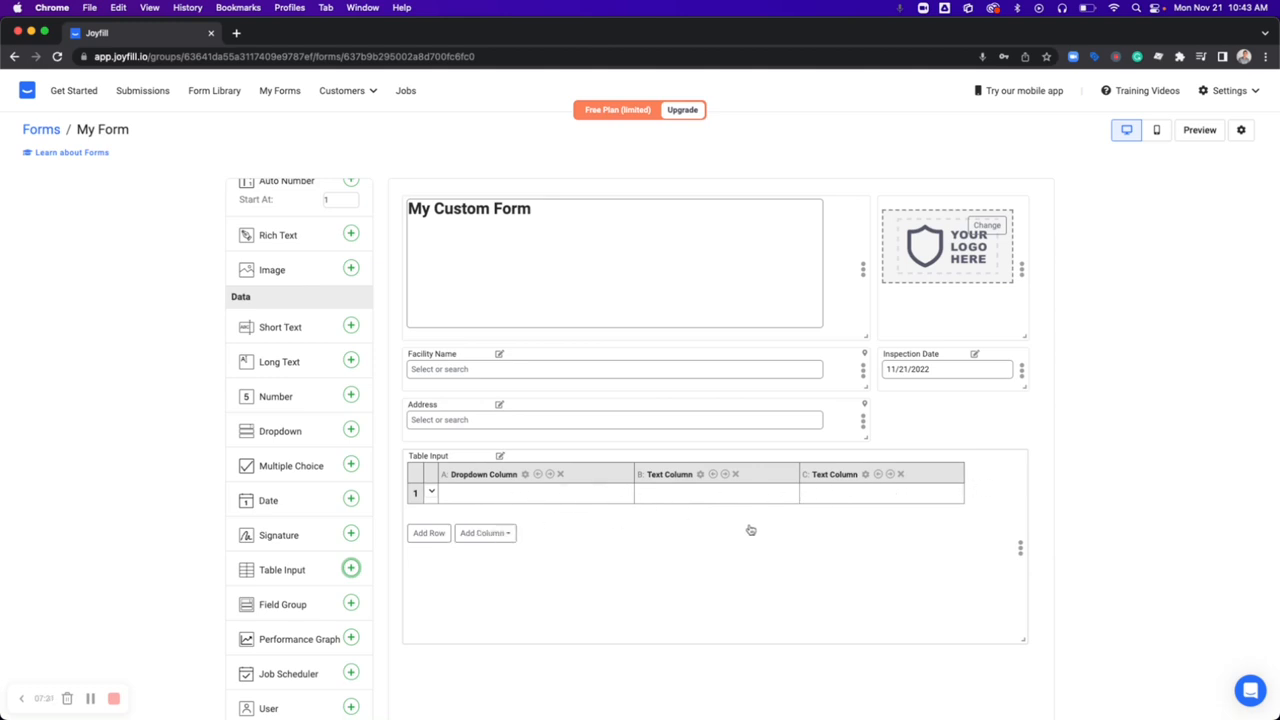
Add two extra rows to the Table Input field.
{"action": "left_click", "coordinate": [430, 535]}
{"action": "left_click", "coordinate": [429, 553]}
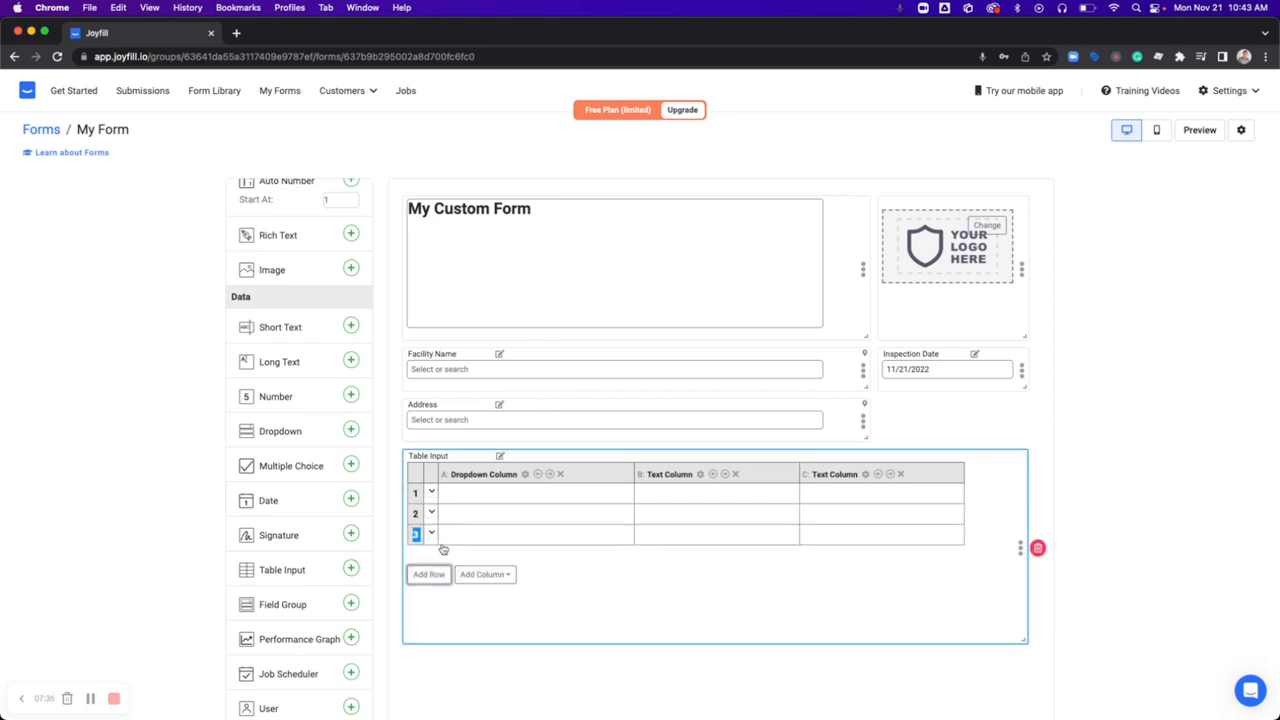
{"action": "left_click", "coordinate": [920, 663]}
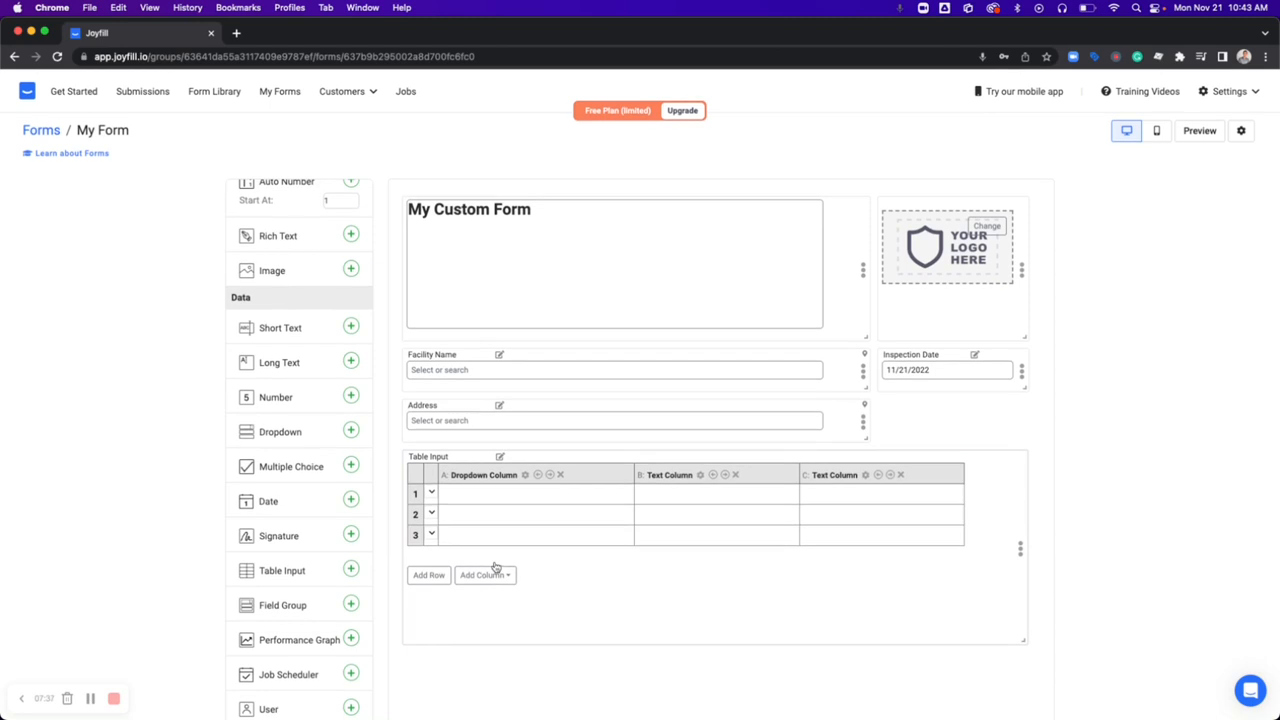
Delete rows 3 and 2 from the Table Input field, confirming the removal of each.
{"action": "left_click", "coordinate": [431, 534]}
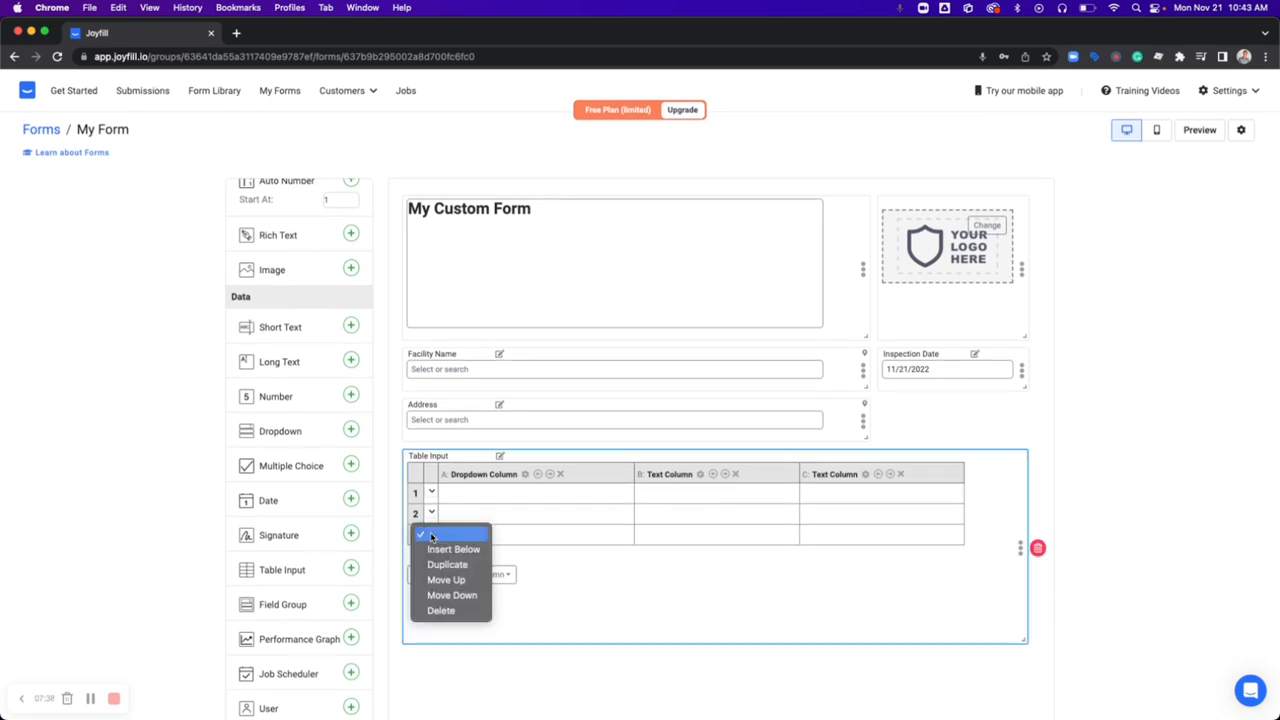
{"action": "left_click", "coordinate": [441, 610]}
{"action": "left_click", "coordinate": [758, 210]}
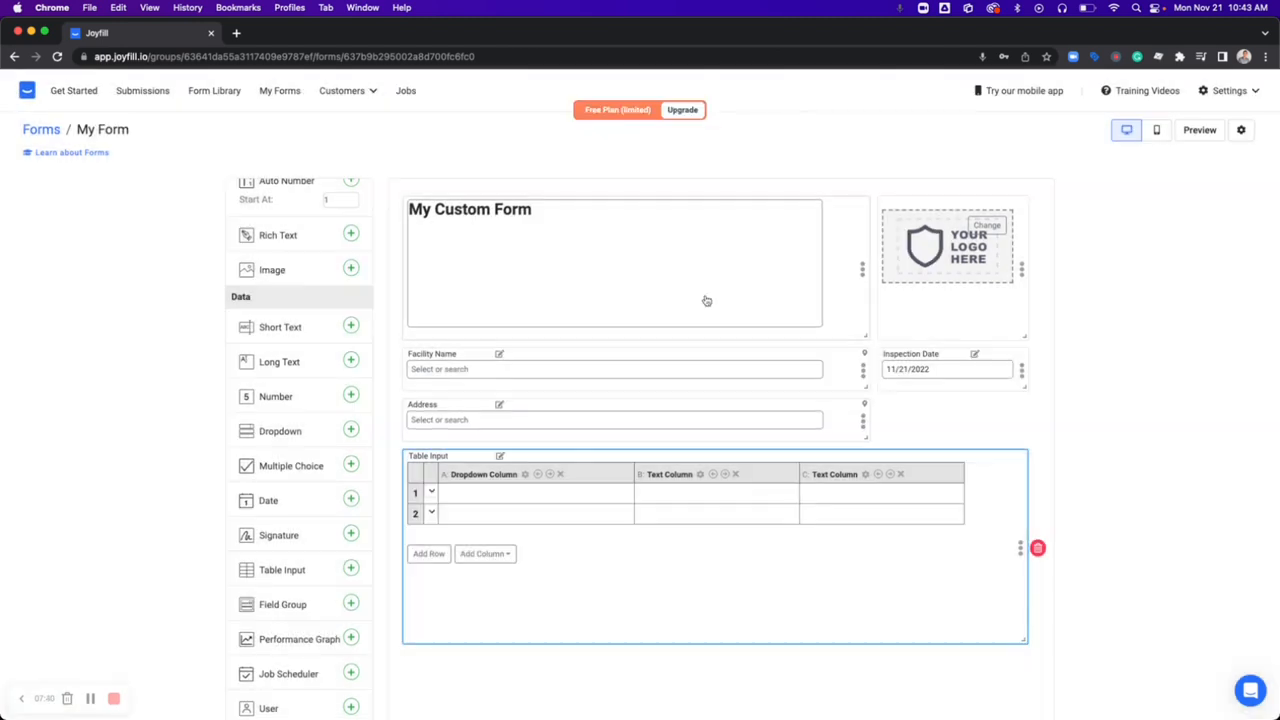
{"action": "left_click", "coordinate": [431, 513]}
{"action": "left_click", "coordinate": [441, 590]}
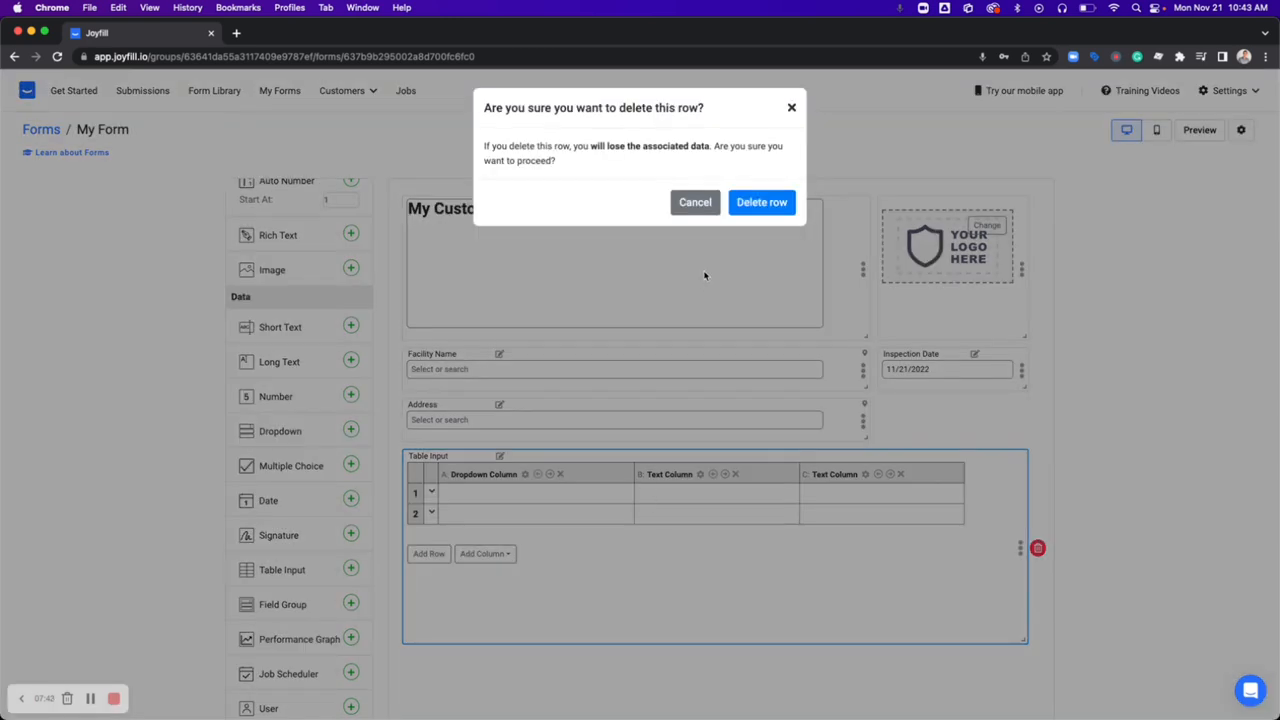
{"action": "left_click", "coordinate": [756, 206]}
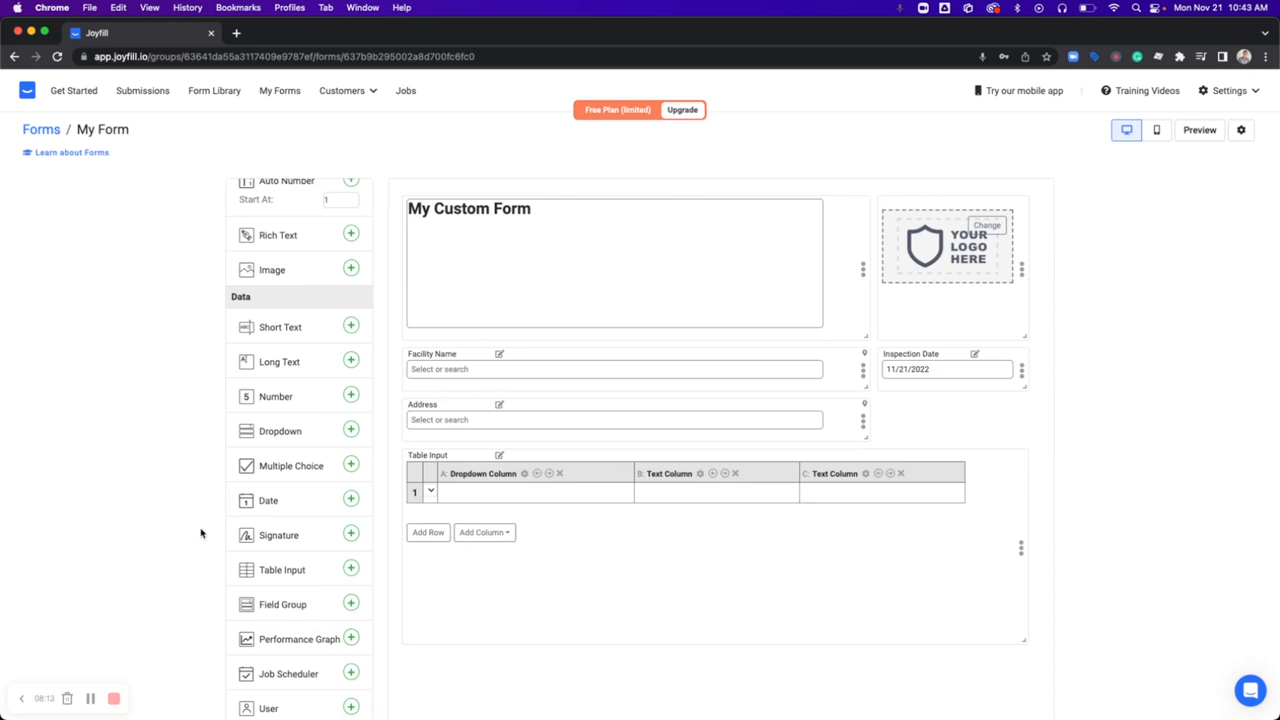
Switch the form to its mobile layout and examine how the fields and the table's columns fit.
{"action": "scroll", "coordinate": [244, 550], "scroll_direction": "up", "scroll_amount": 2}
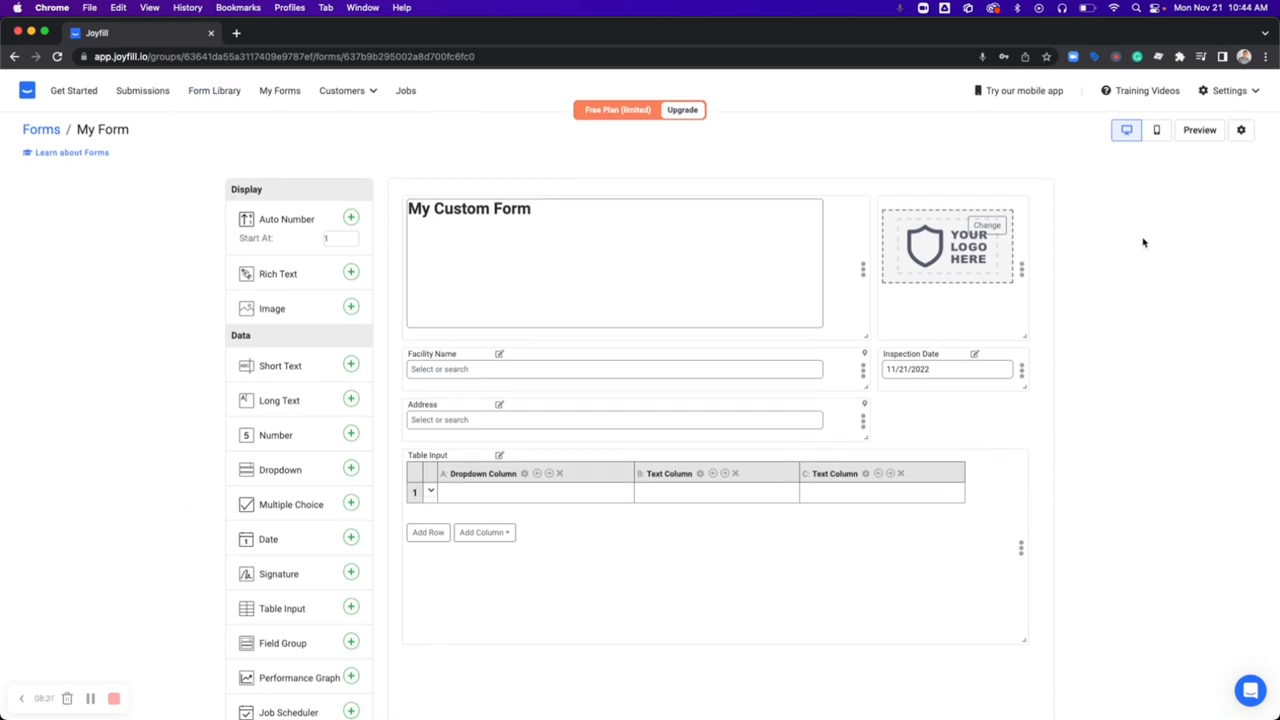
{"action": "left_click", "coordinate": [1157, 136]}
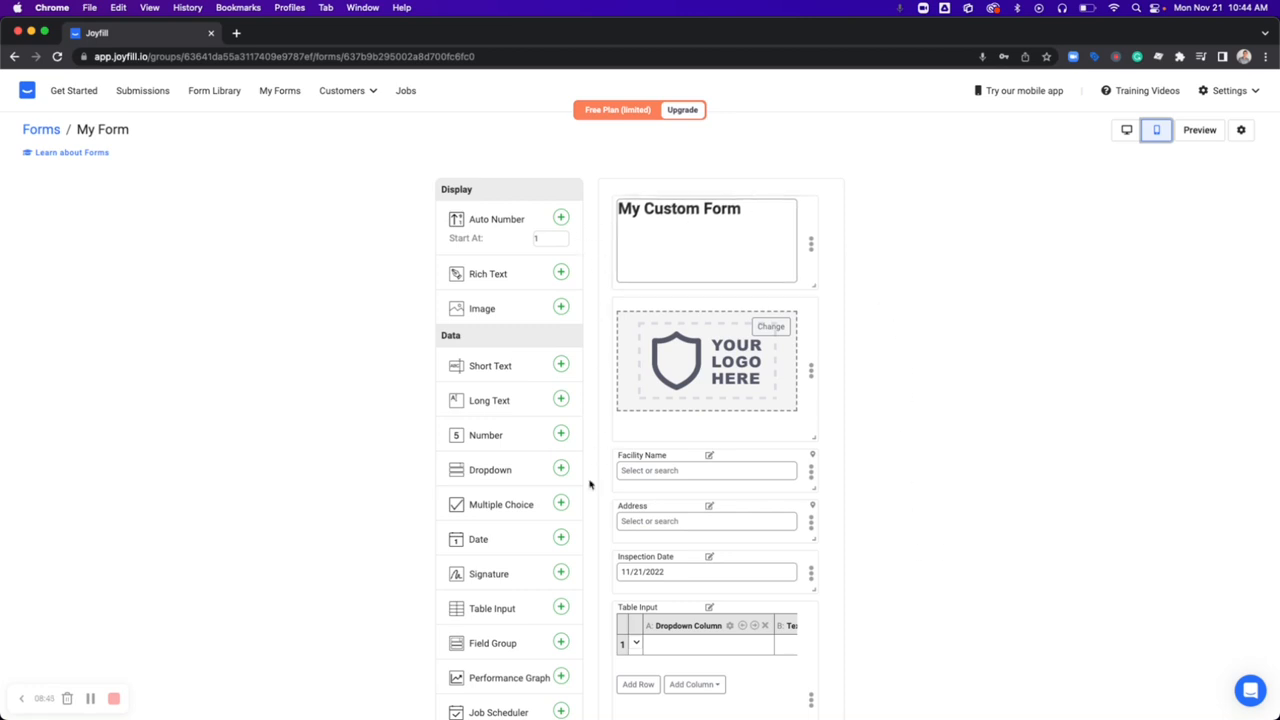
{"action": "scroll", "coordinate": [790, 430], "scroll_direction": "down", "scroll_amount": 3}
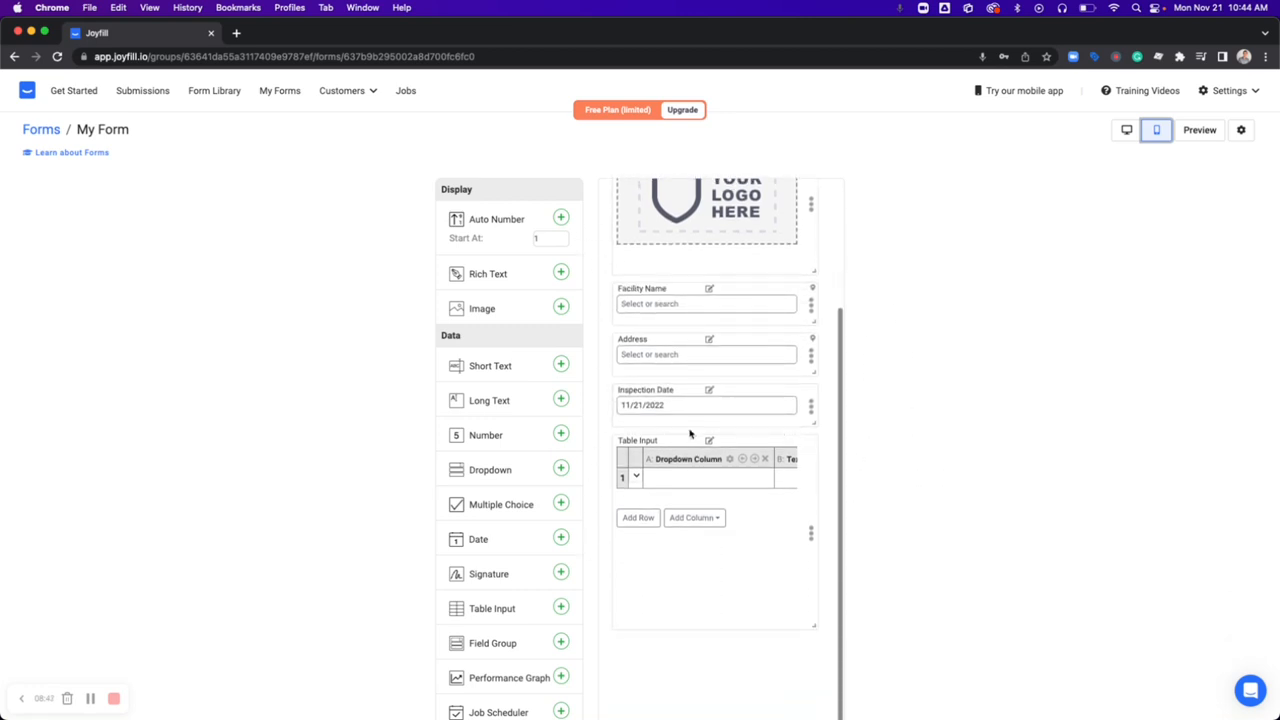
{"action": "scroll", "coordinate": [717, 491], "scroll_direction": "right", "scroll_amount": 5}
{"action": "scroll", "coordinate": [717, 491], "scroll_direction": "left", "scroll_amount": 5}
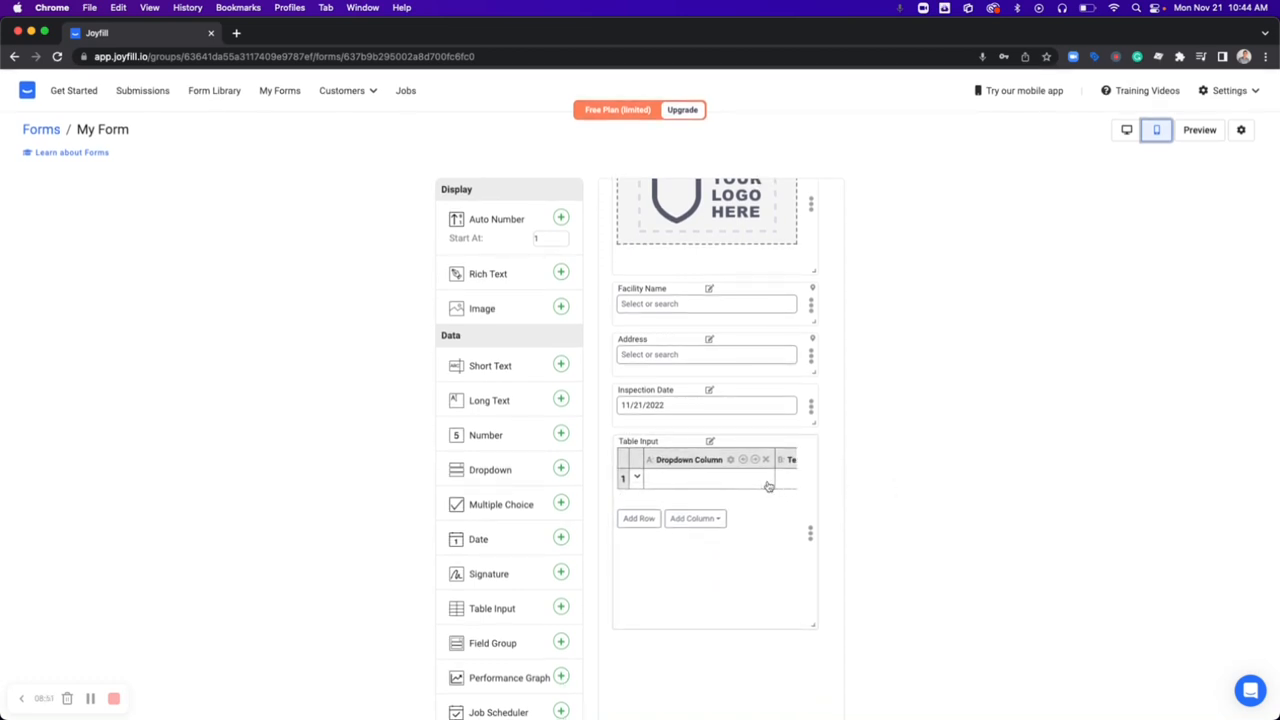
{"action": "scroll", "coordinate": [768, 486], "scroll_direction": "up", "scroll_amount": 3}
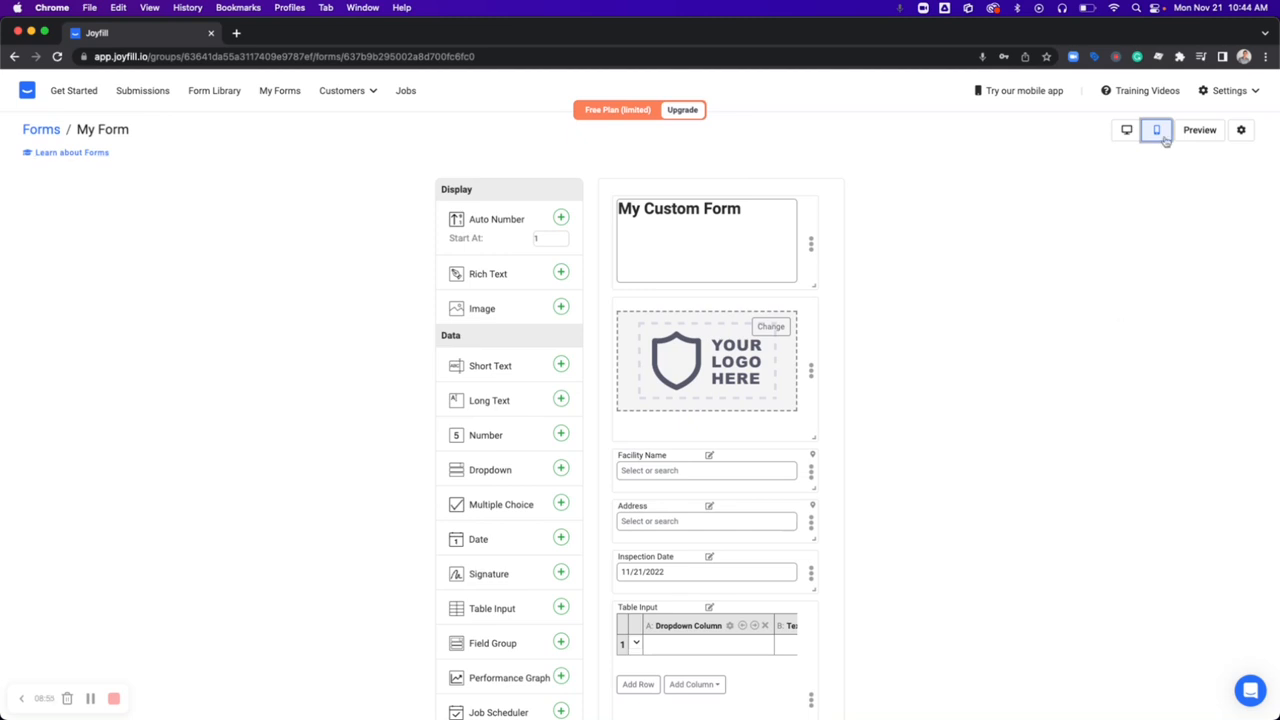
Move the Inspection Date field above Facility Name in the mobile layout and return to the desktop layout.
{"action": "left_click_drag", "start_coordinate": [813, 577], "coordinate": [814, 478]}
{"action": "scroll", "coordinate": [807, 522], "scroll_direction": "down", "scroll_amount": 2}
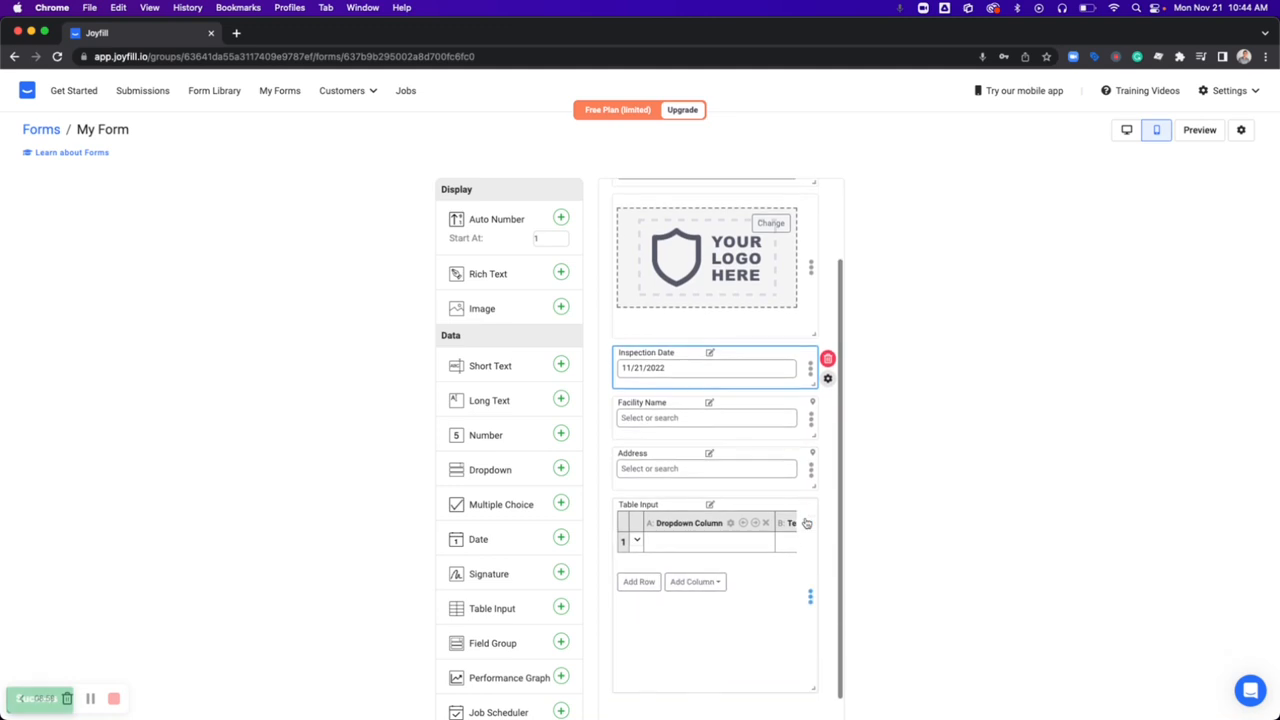
{"action": "left_click", "coordinate": [891, 528]}
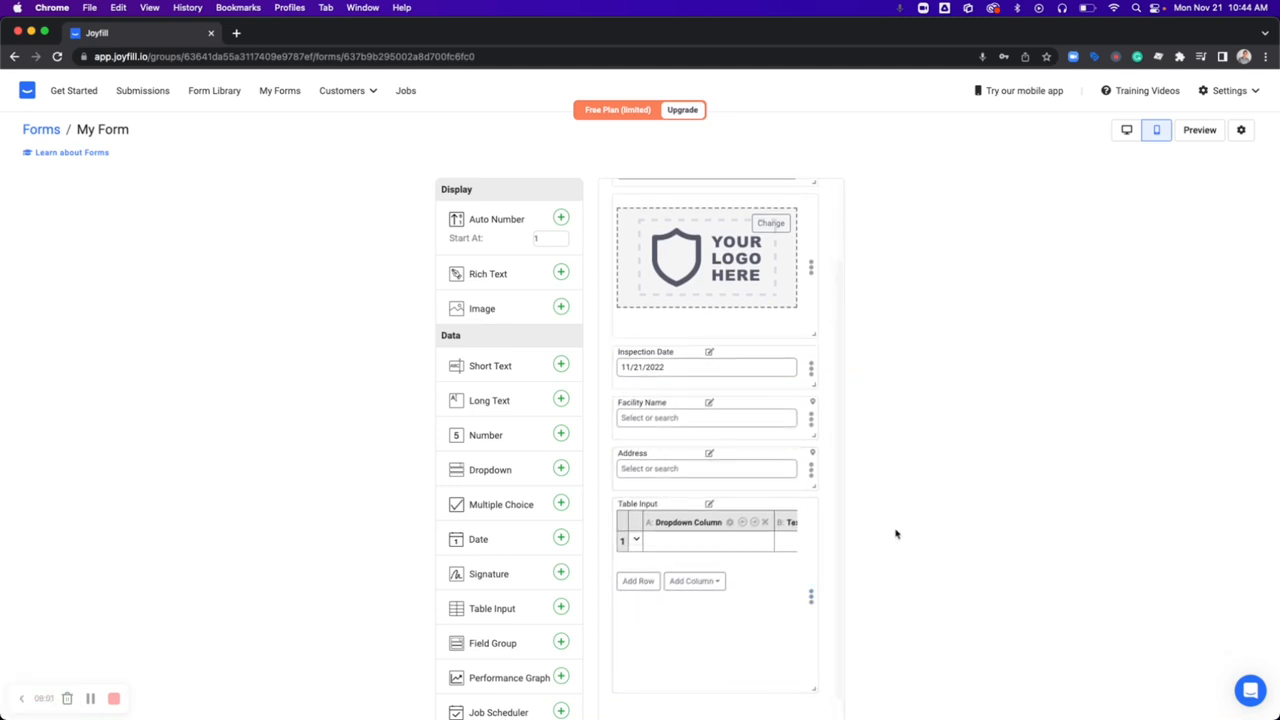
{"action": "scroll", "coordinate": [873, 364], "scroll_direction": "up", "scroll_amount": 2}
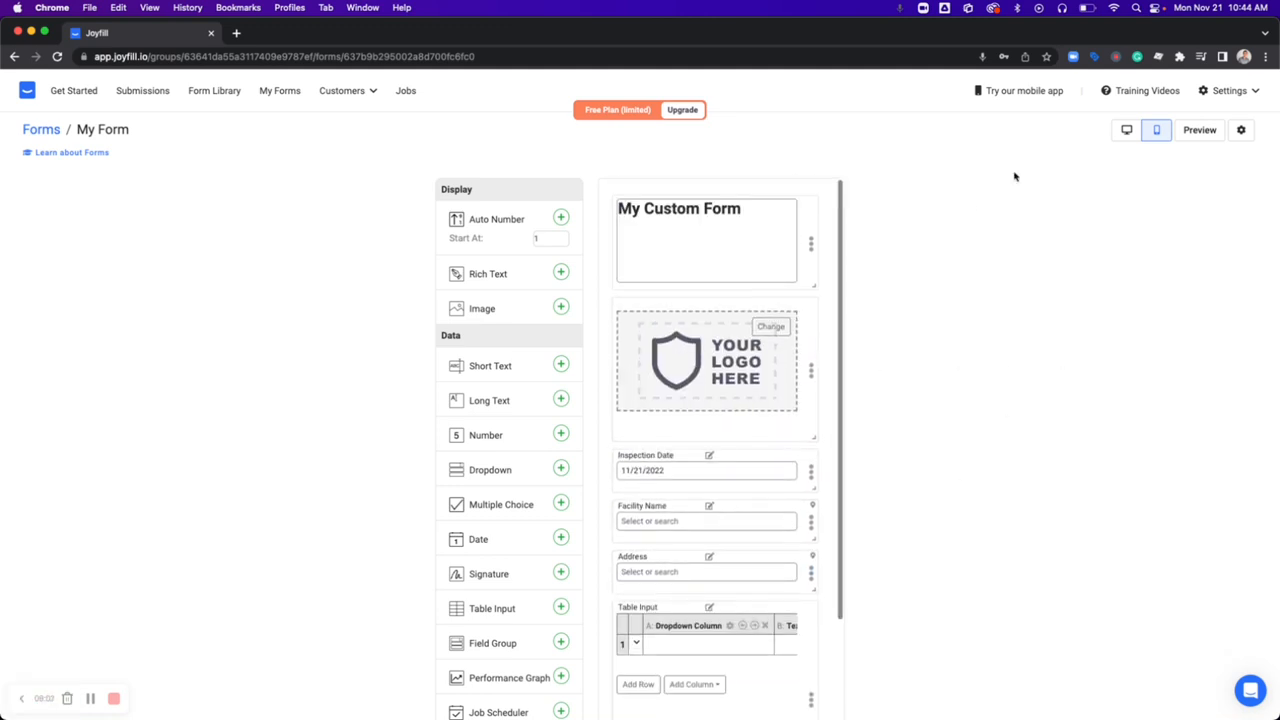
{"action": "left_click", "coordinate": [1126, 129]}
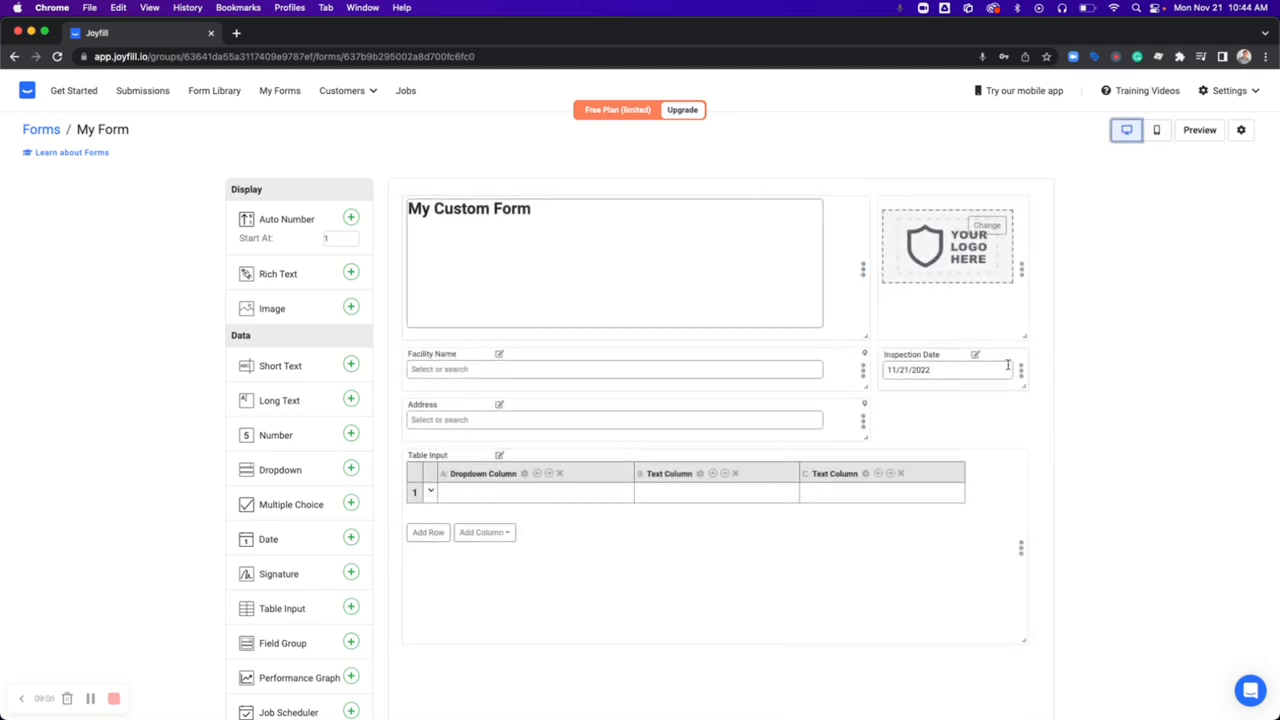
Preview the form in its desktop layout, close the preview, and return to the list of forms.
{"action": "left_click", "coordinate": [1195, 132]}
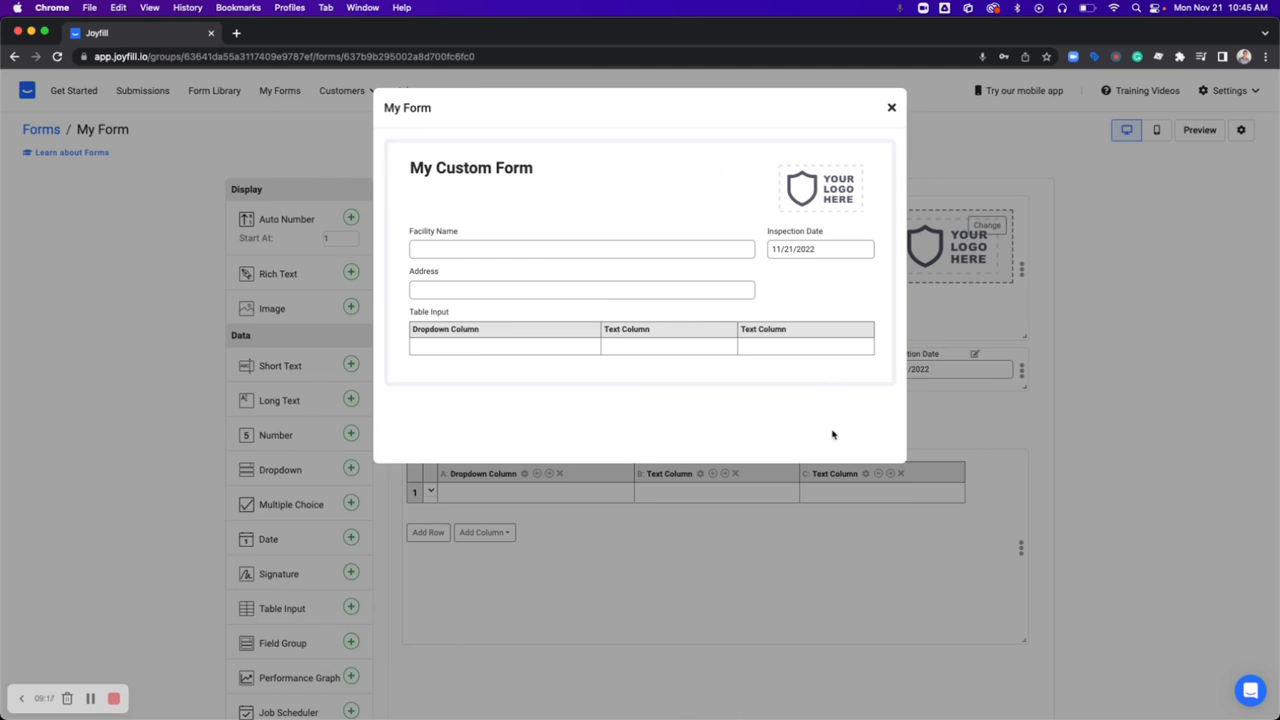
{"action": "left_click", "coordinate": [891, 107]}
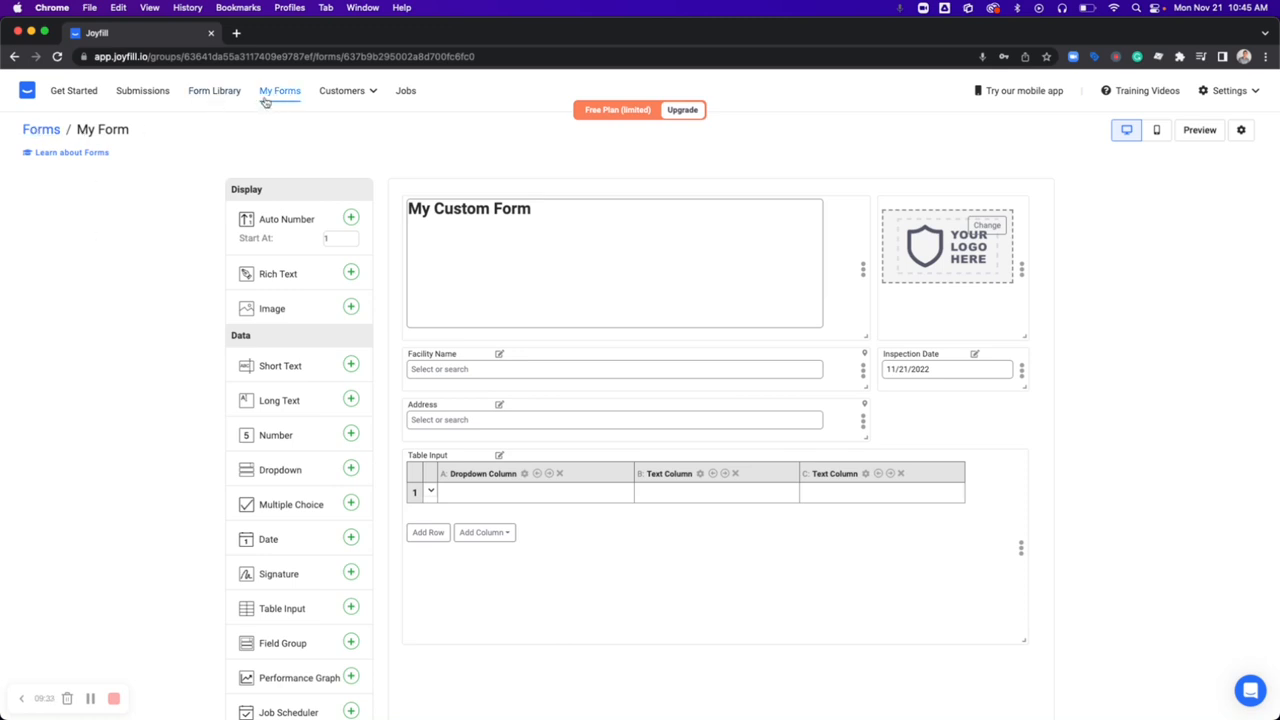
{"action": "left_click", "coordinate": [41, 130]}
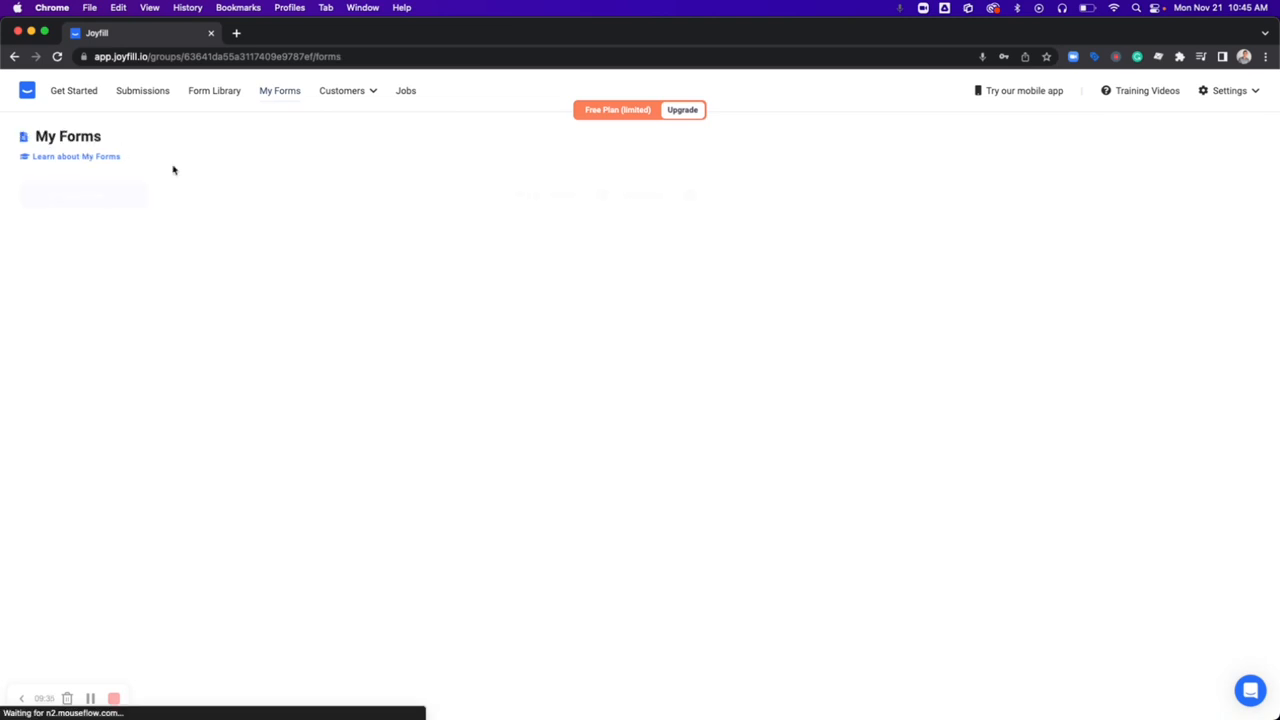